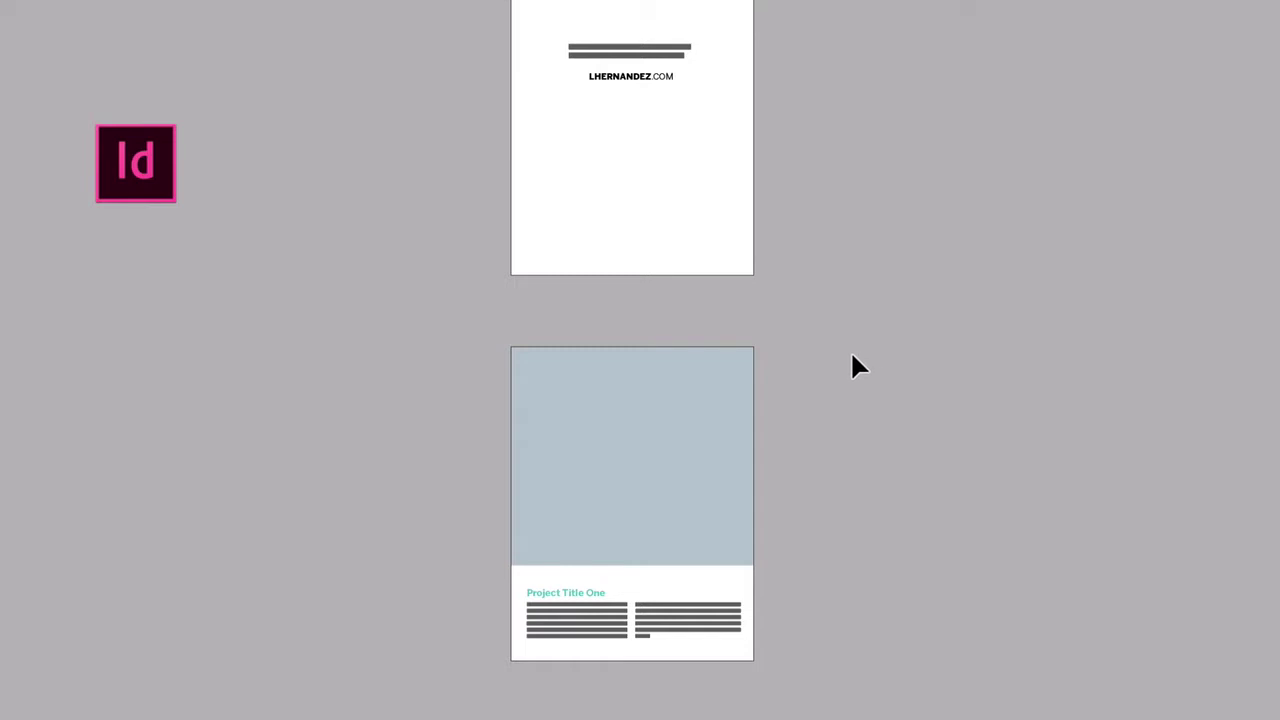
Review the page layouts throughout the portfolio template document.
{"action": "scroll", "coordinate": [852, 356], "scroll_direction": "down", "scroll_amount": 2}
{"action": "scroll", "coordinate": [853, 357], "scroll_direction": "down", "scroll_amount": 4}
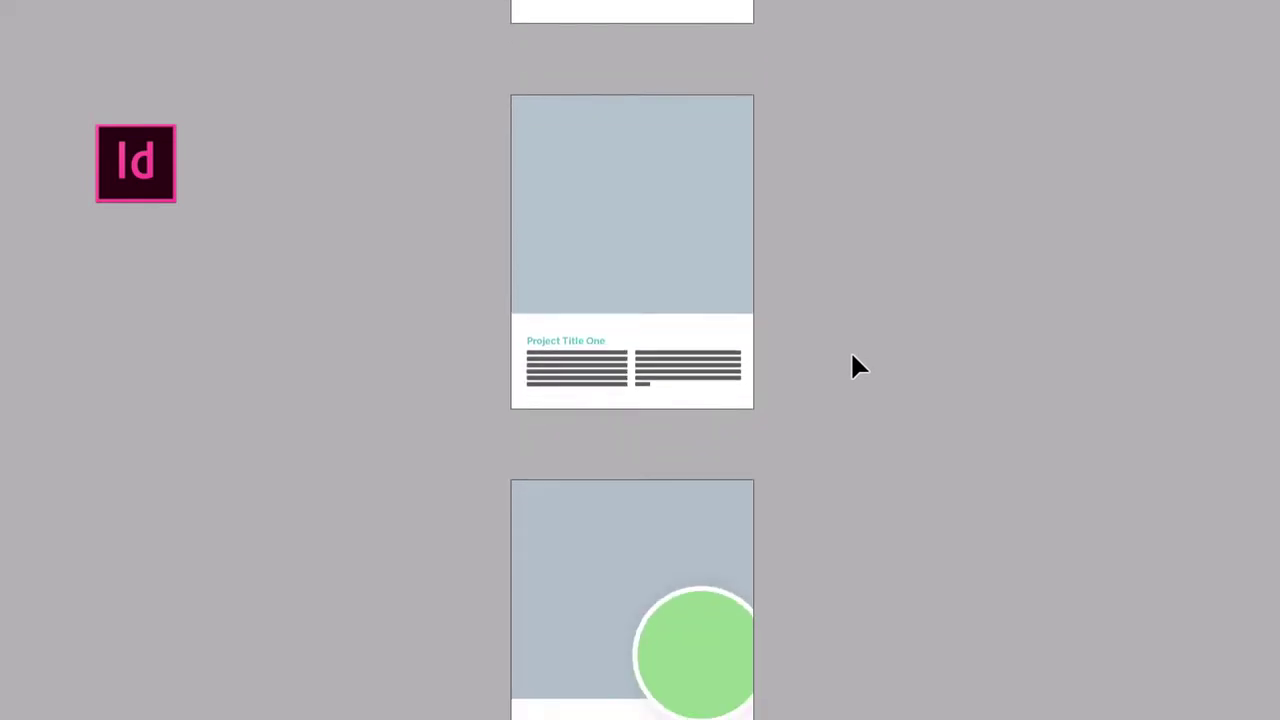
{"action": "scroll", "coordinate": [853, 357], "scroll_direction": "up", "scroll_amount": 6}
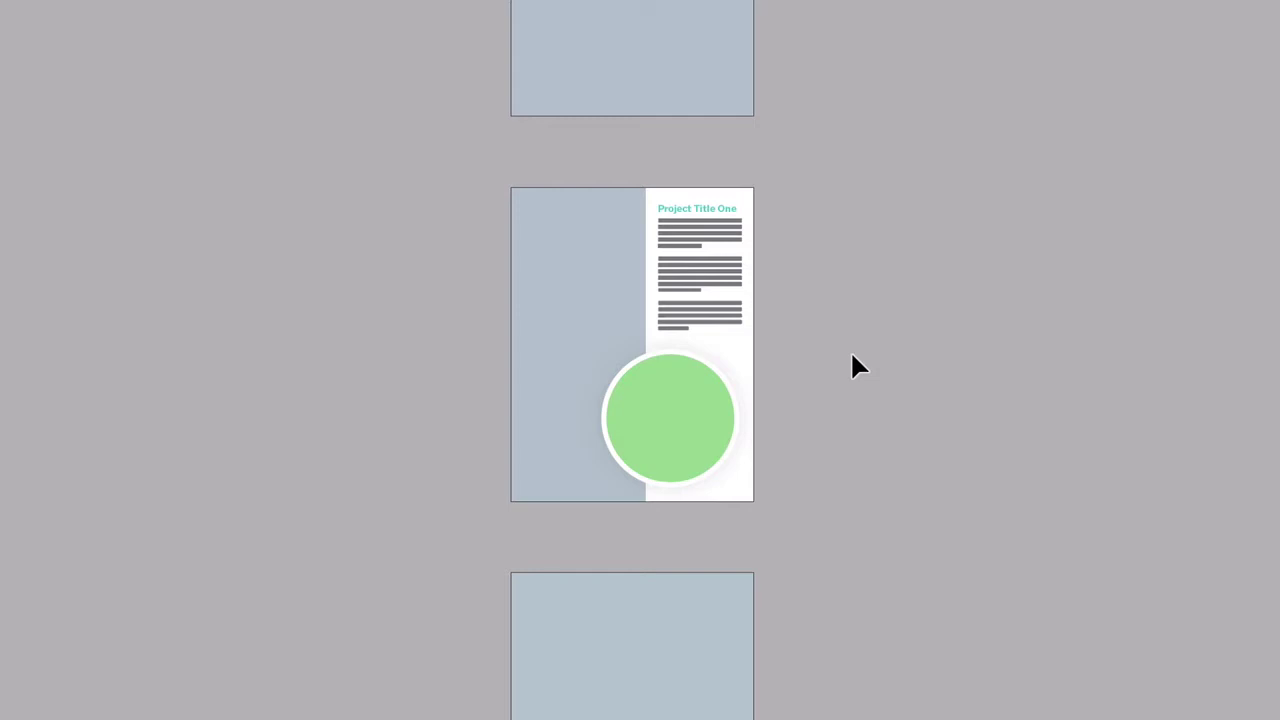
{"action": "scroll", "coordinate": [852, 380], "scroll_direction": "down", "scroll_amount": 5}
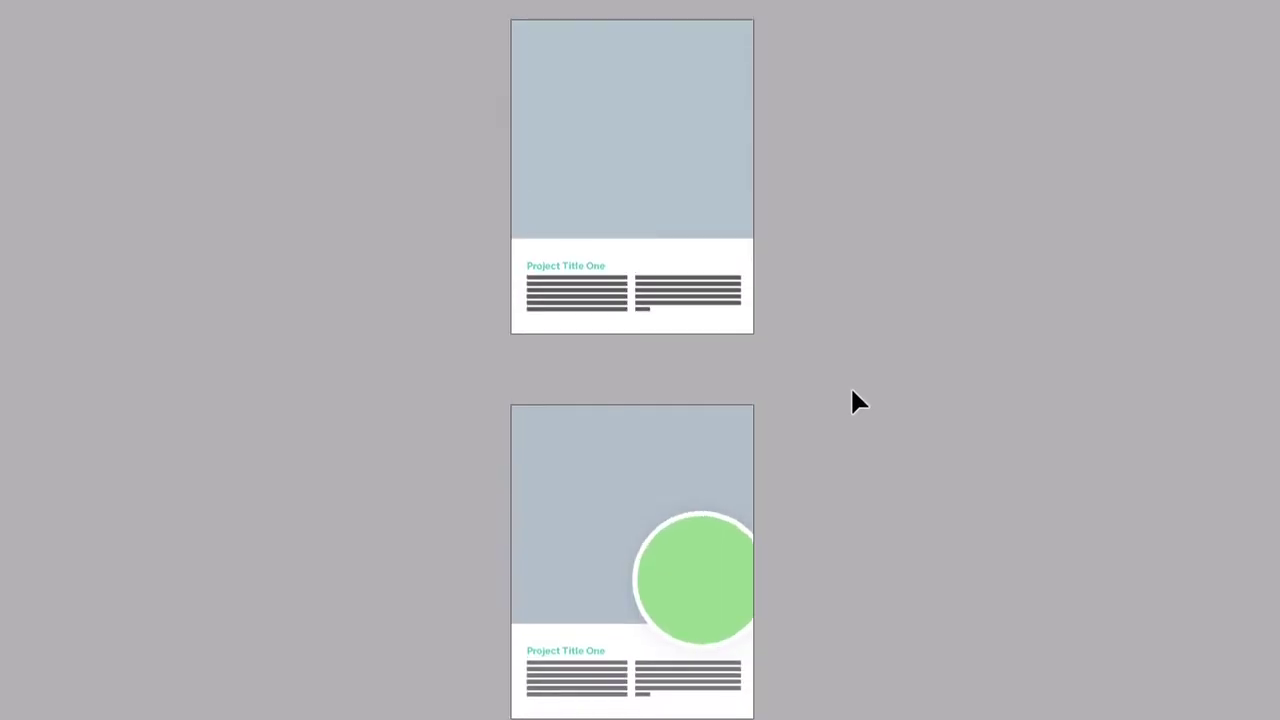
{"action": "scroll", "coordinate": [852, 398], "scroll_direction": "up", "scroll_amount": 2}
{"action": "scroll", "coordinate": [594, 600], "scroll_direction": "down", "scroll_amount": 3}
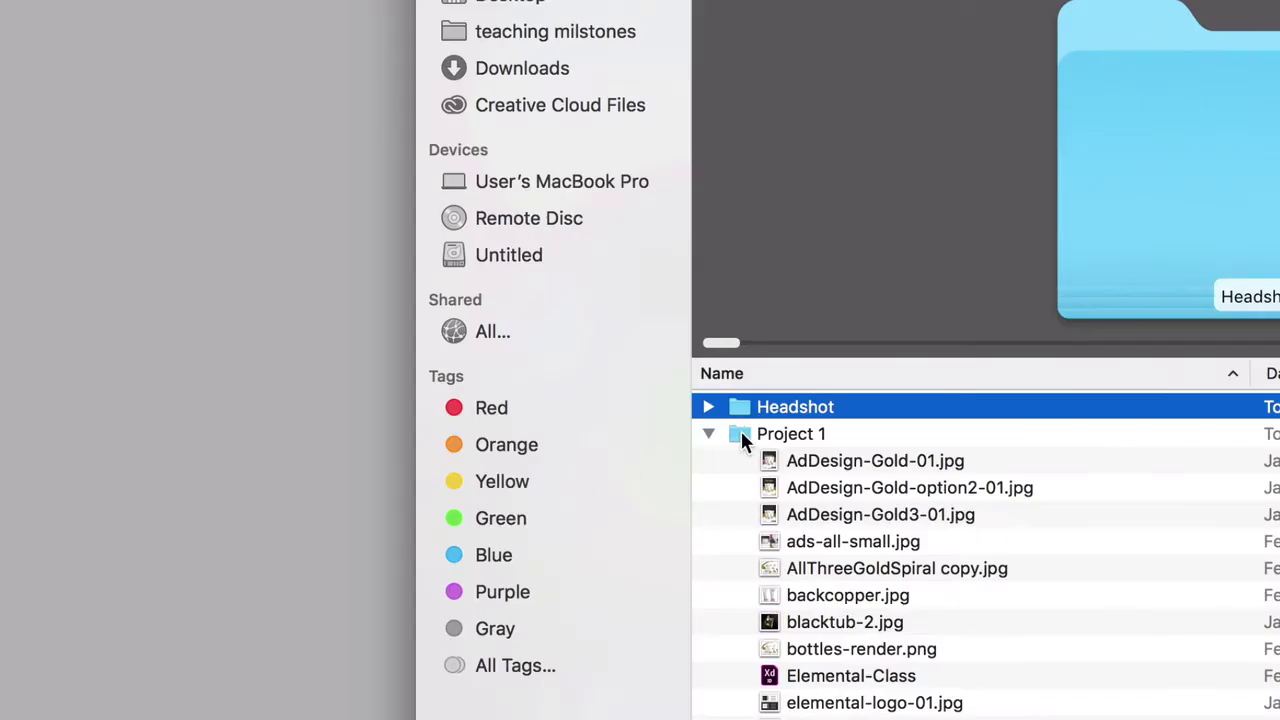
In Finder, expand the Project 1 folder and preview its image files from AdDesign-Gold-option2-01.jpg through Elemental-Class.
{"action": "left_click", "coordinate": [709, 434]}
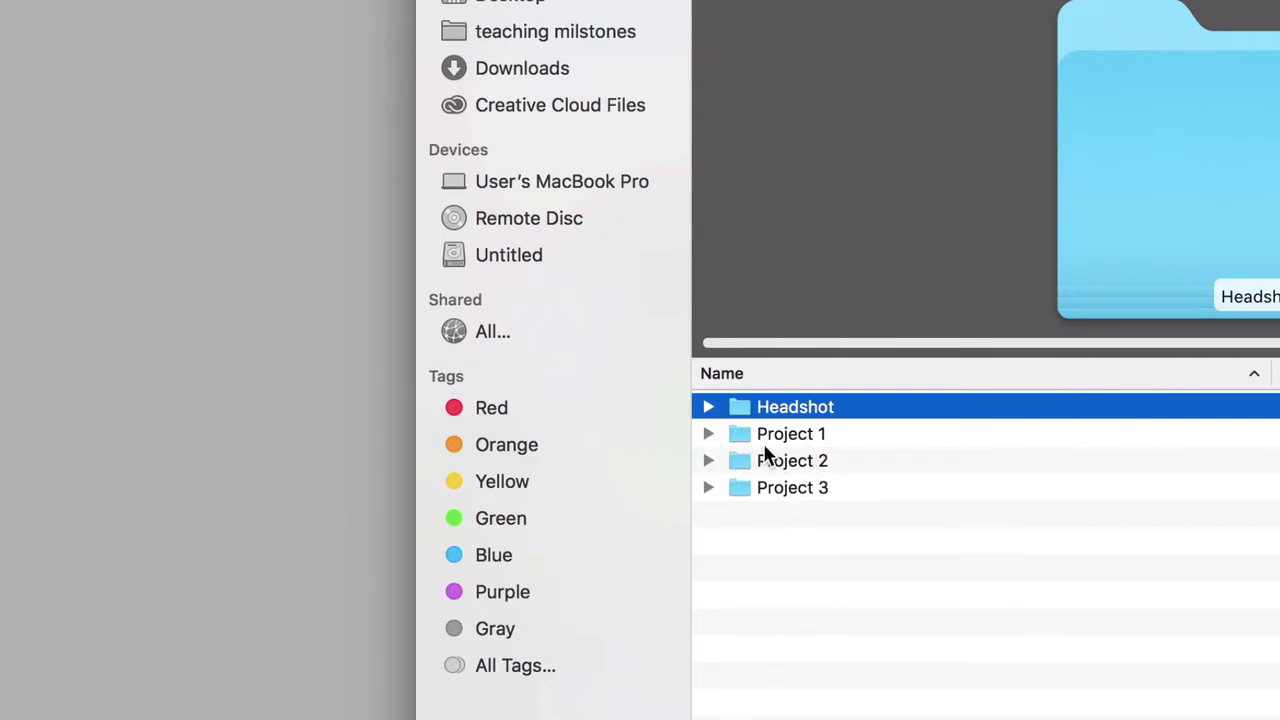
{"action": "left_click", "coordinate": [709, 434]}
{"action": "left_click", "coordinate": [800, 487]}
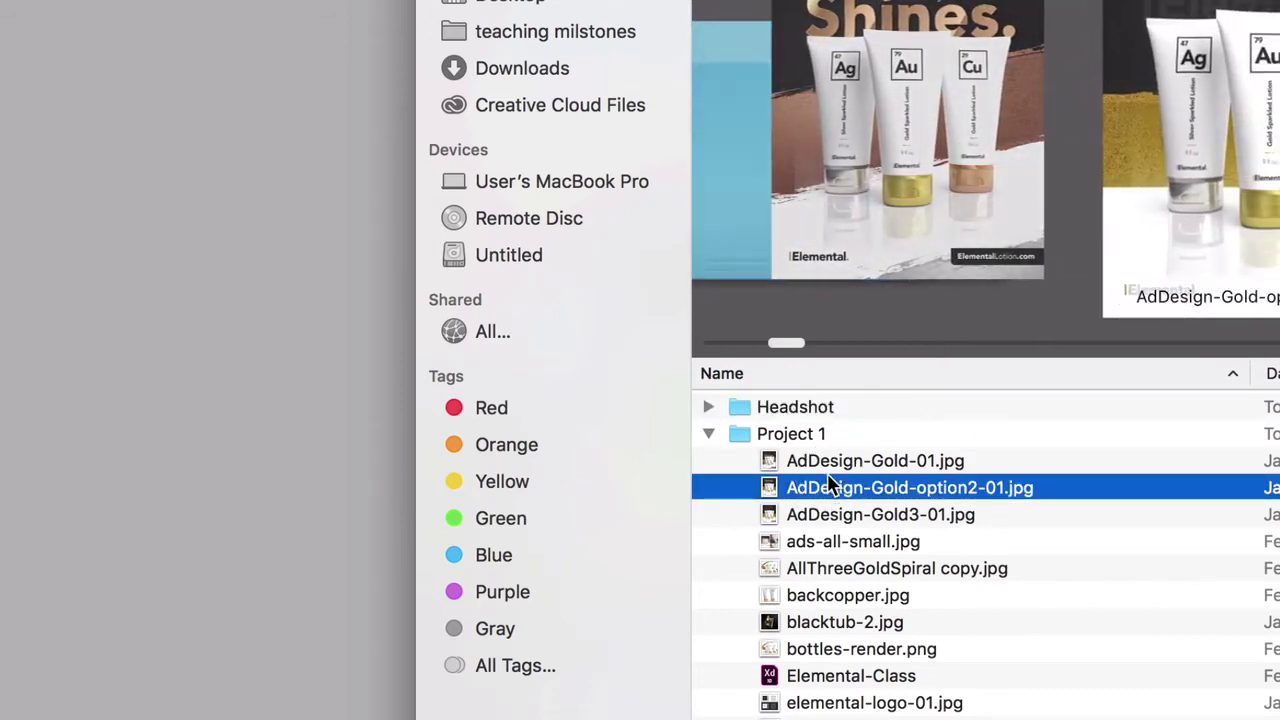
{"action": "key", "text": "Down"}
{"action": "key", "text": "Down"}
{"action": "key", "text": "Down"}
{"action": "key", "text": "Down"}
{"action": "key", "text": "Down"}
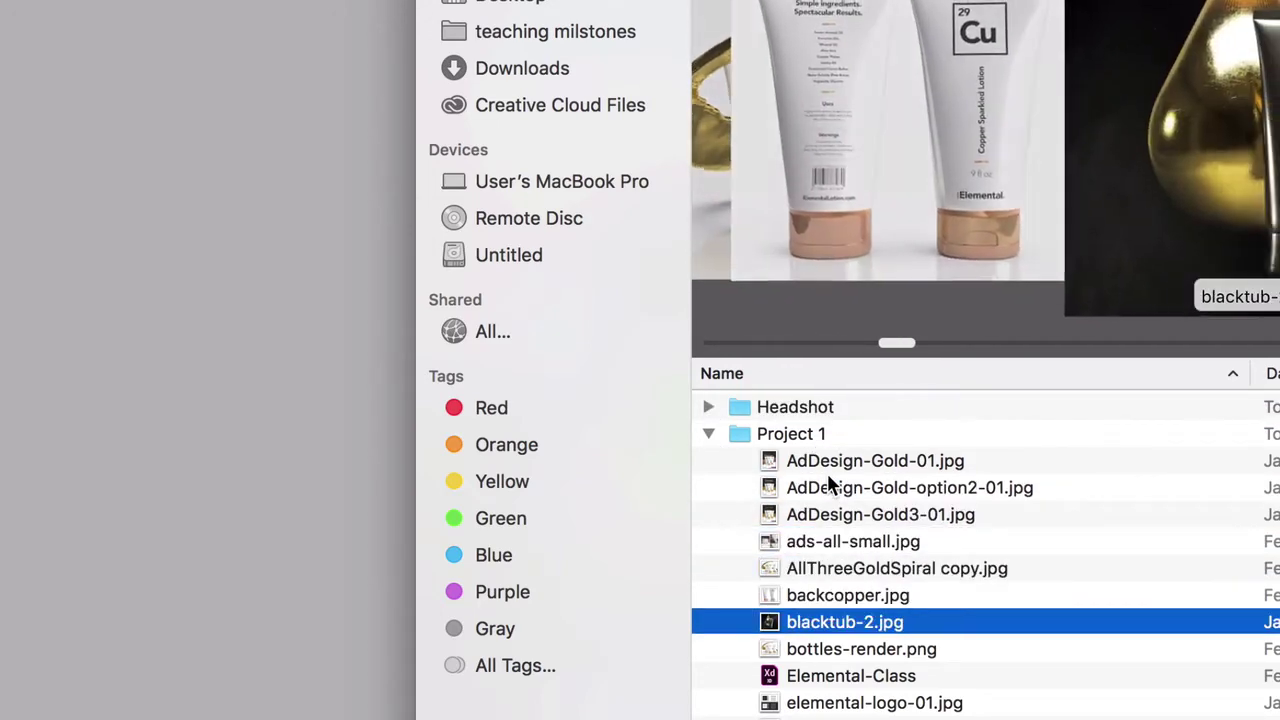
{"action": "key", "text": "Down"}
{"action": "key", "text": "Down"}
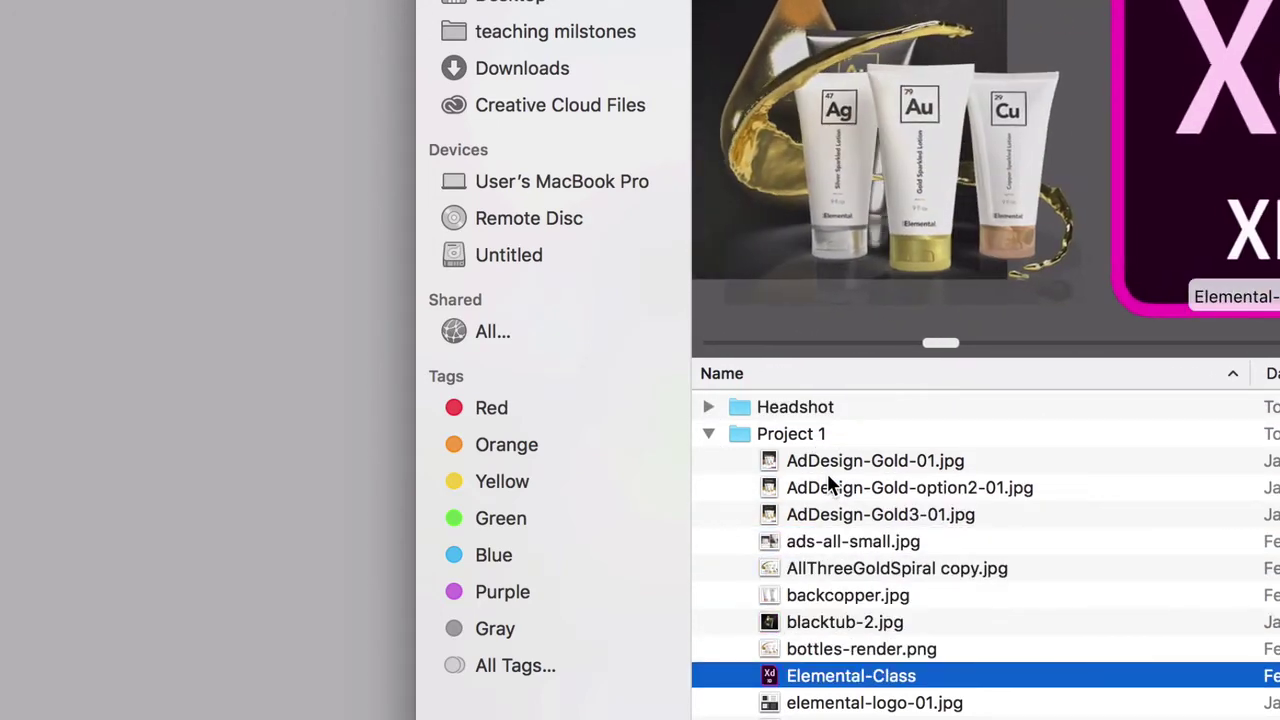
{"action": "key", "text": "Up"}
{"action": "key", "text": "Up"}
{"action": "key", "text": "Up"}
{"action": "key", "text": "Up"}
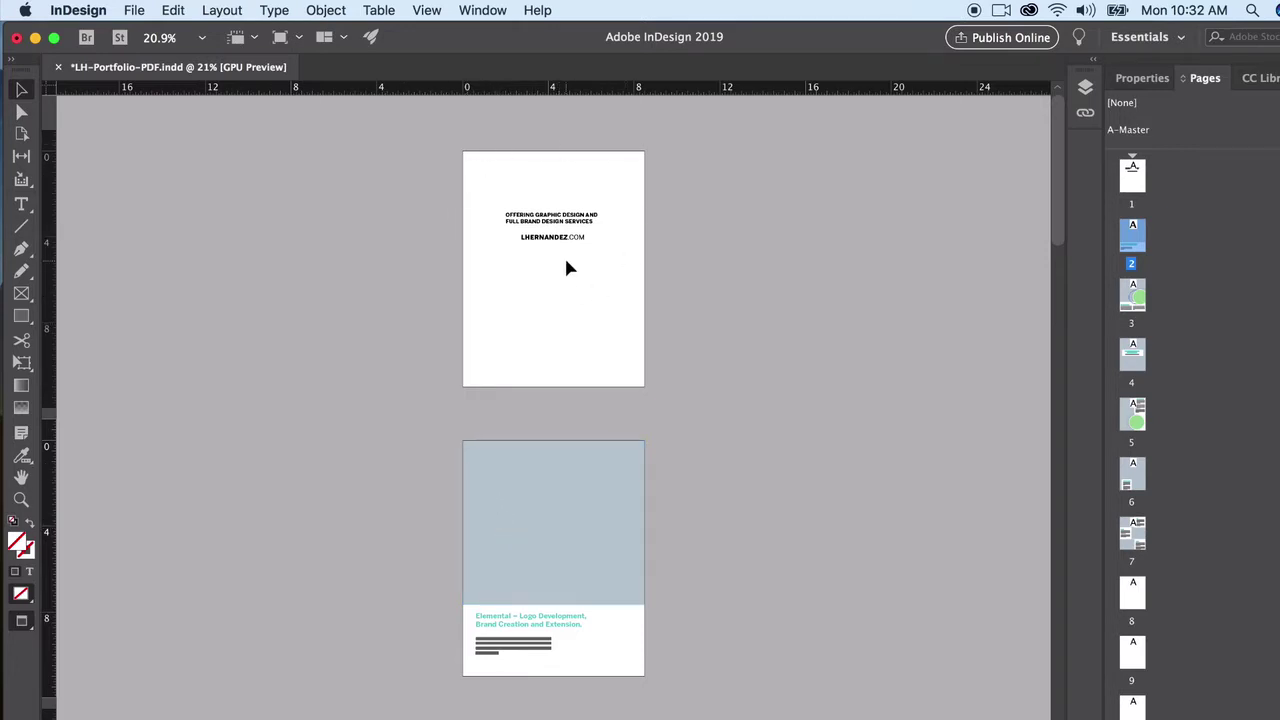
In InDesign, move the services tagline and website address together to the lower part of the cover page, then deselect them.
{"action": "scroll", "coordinate": [566, 255], "scroll_direction": "up", "scroll_amount": 3}
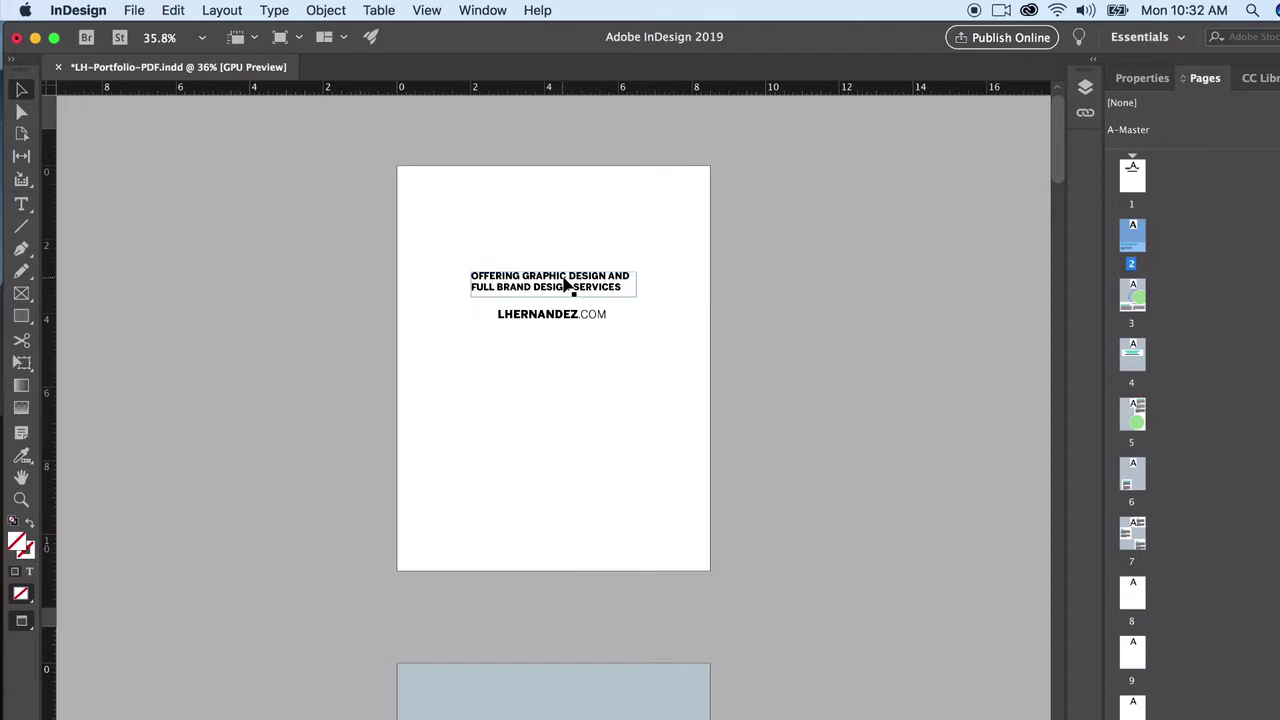
{"action": "left_click", "coordinate": [536, 453]}
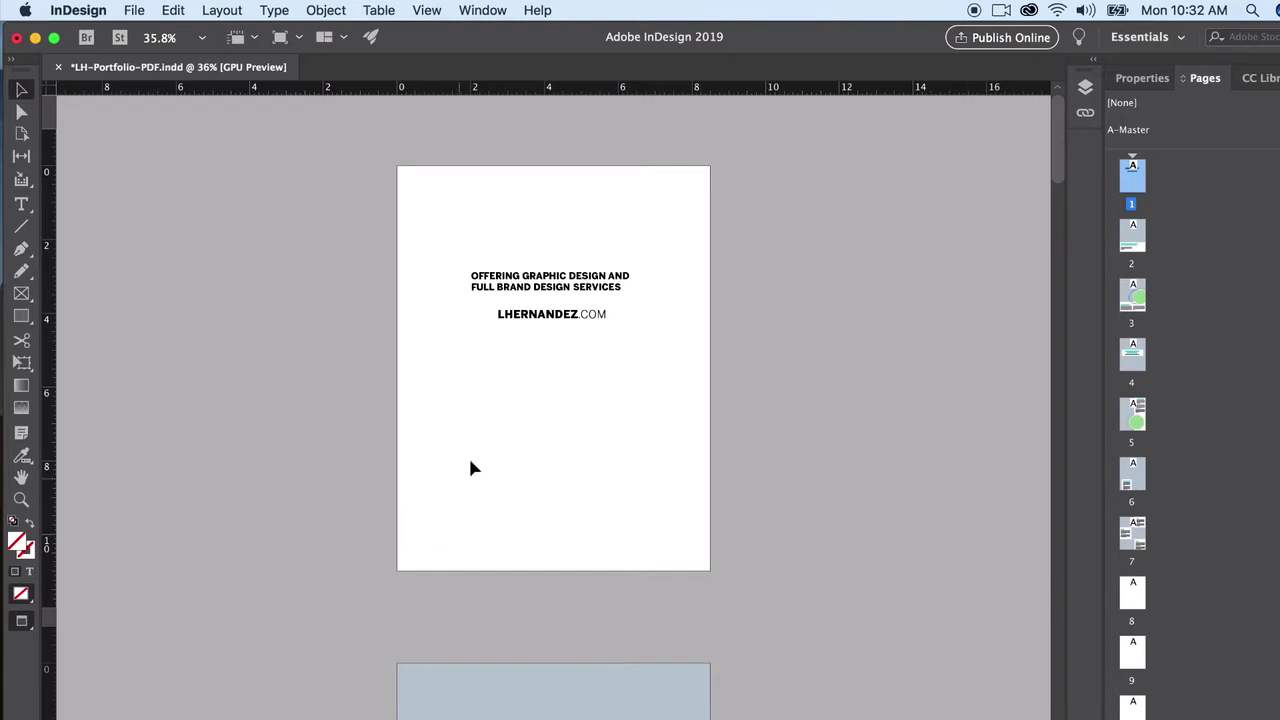
{"action": "left_click_drag", "start_coordinate": [493, 228], "coordinate": [585, 352]}
{"action": "left_click_drag", "start_coordinate": [575, 302], "coordinate": [575, 497]}
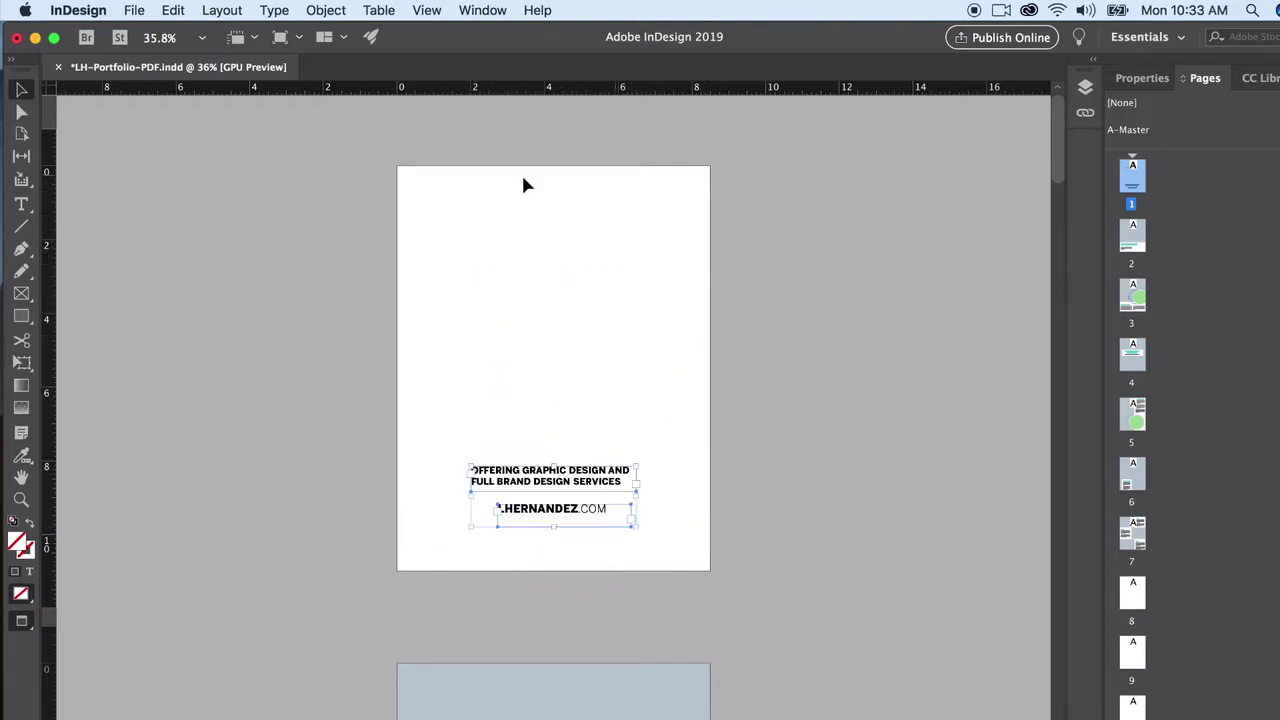
{"action": "scroll", "coordinate": [295, 535], "scroll_direction": "down", "scroll_amount": 5}
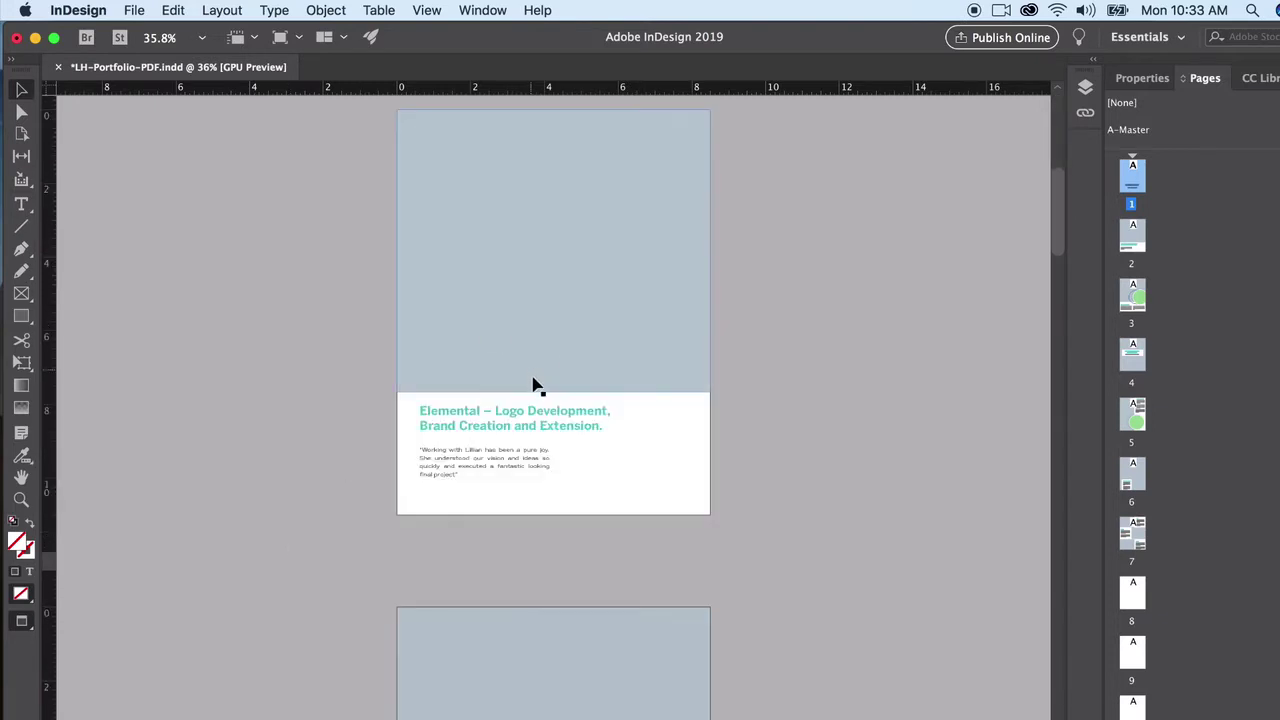
{"action": "scroll", "coordinate": [533, 385], "scroll_direction": "up", "scroll_amount": 5}
{"action": "scroll", "coordinate": [560, 310], "scroll_direction": "up", "scroll_amount": 1}
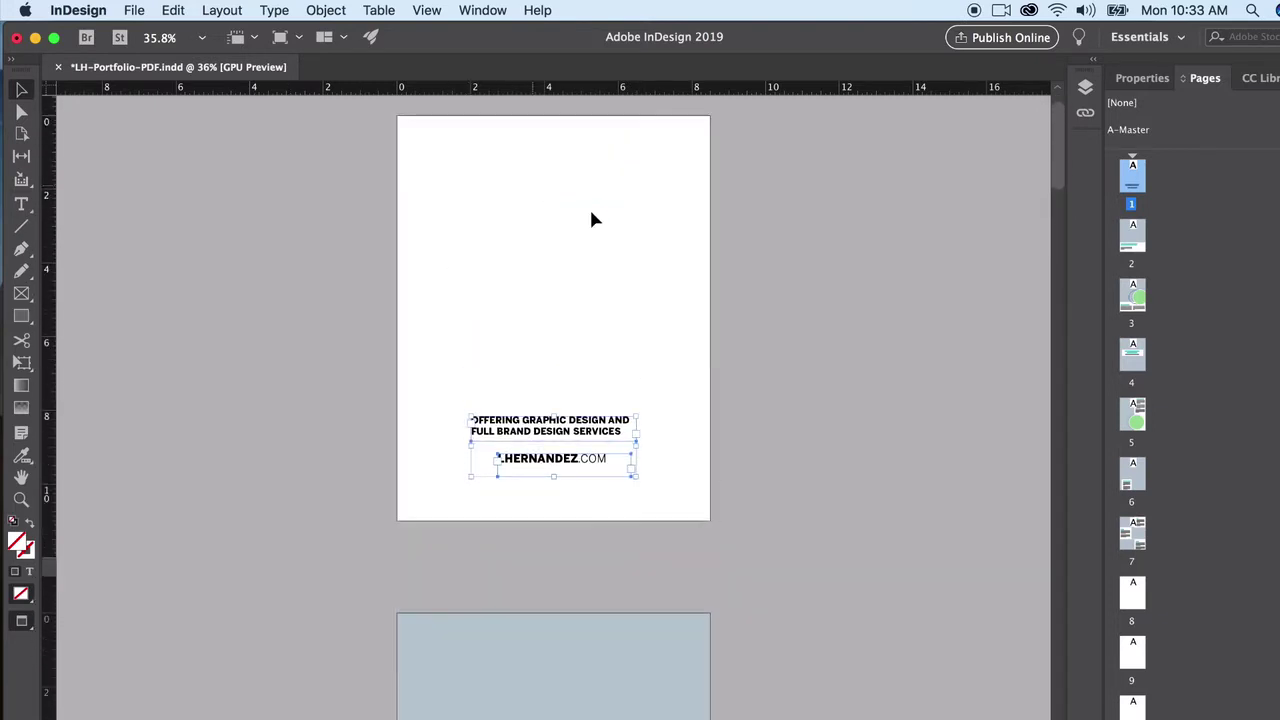
{"action": "left_click", "coordinate": [515, 245]}
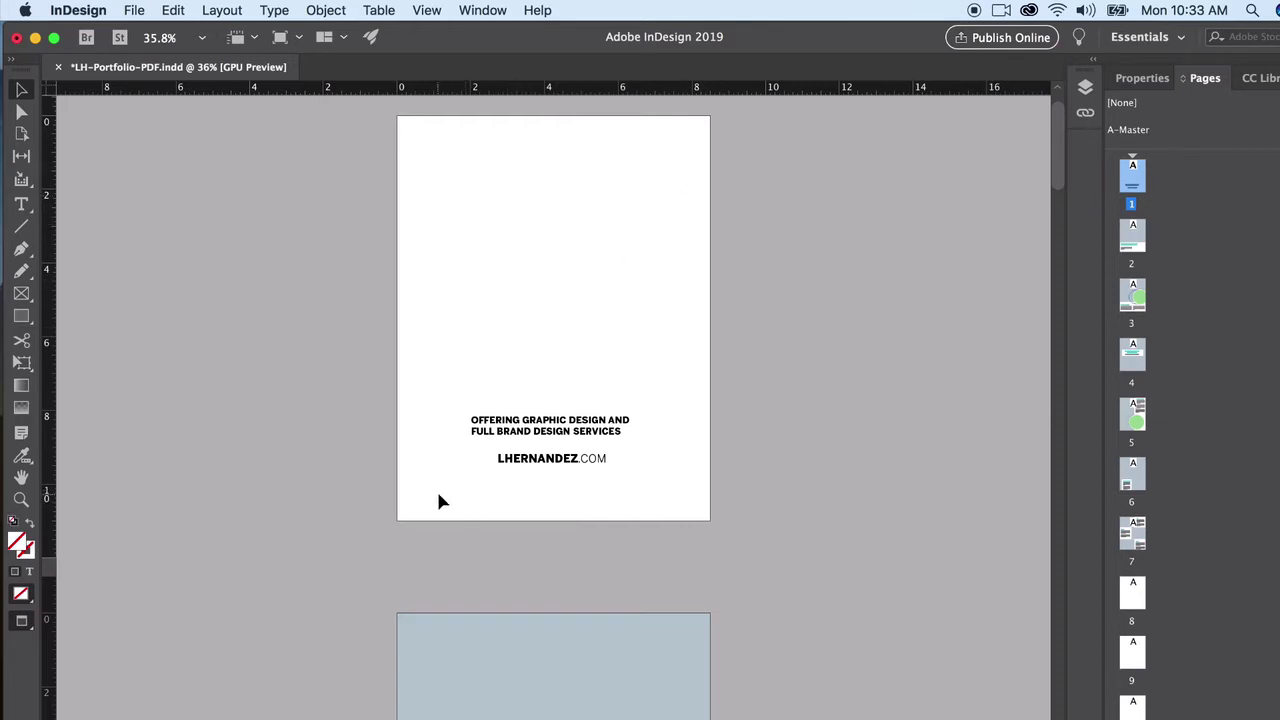
Return from Preview to InDesign and move page 4, with the centered "Longer Headline Phrase" box, to directly after the cover as page 2.
{"action": "key", "text": "super+minus"}
{"action": "key", "text": "super+minus"}
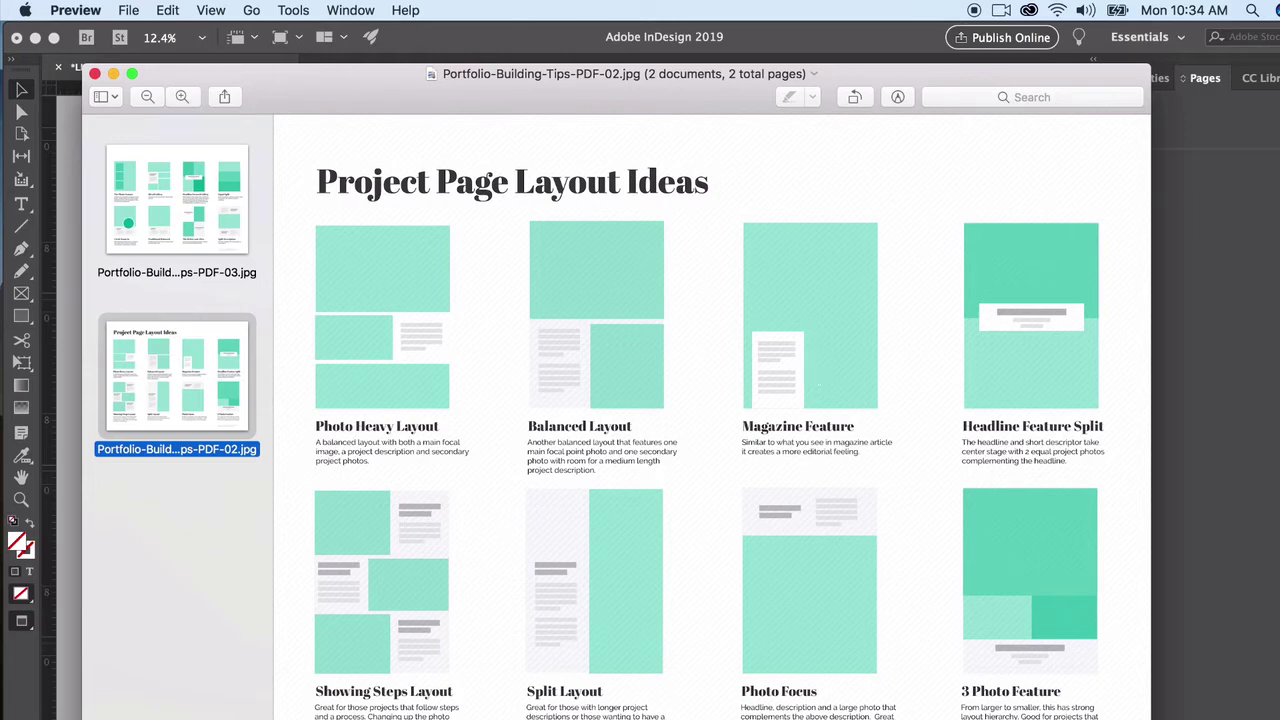
{"action": "key", "text": "super+Tab"}
{"action": "key", "text": "super+equal"}
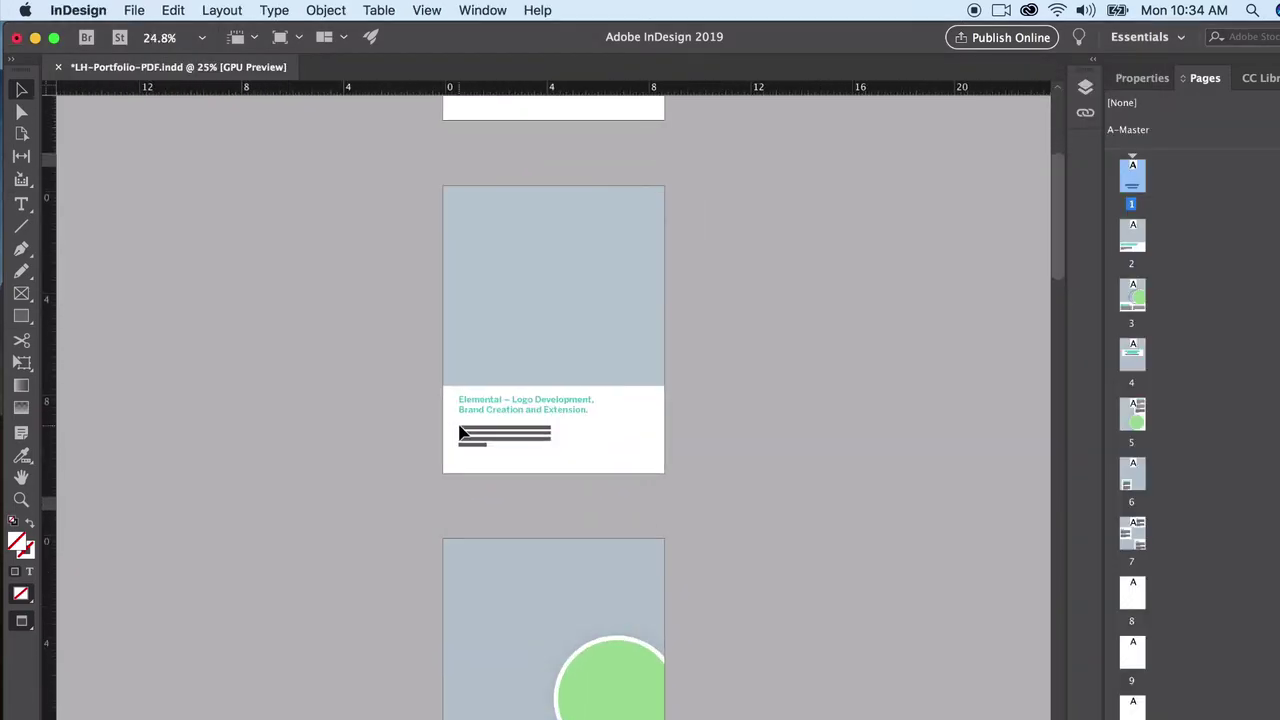
{"action": "key", "text": "super+equal"}
{"action": "scroll", "coordinate": [457, 420], "scroll_direction": "down", "scroll_amount": 10}
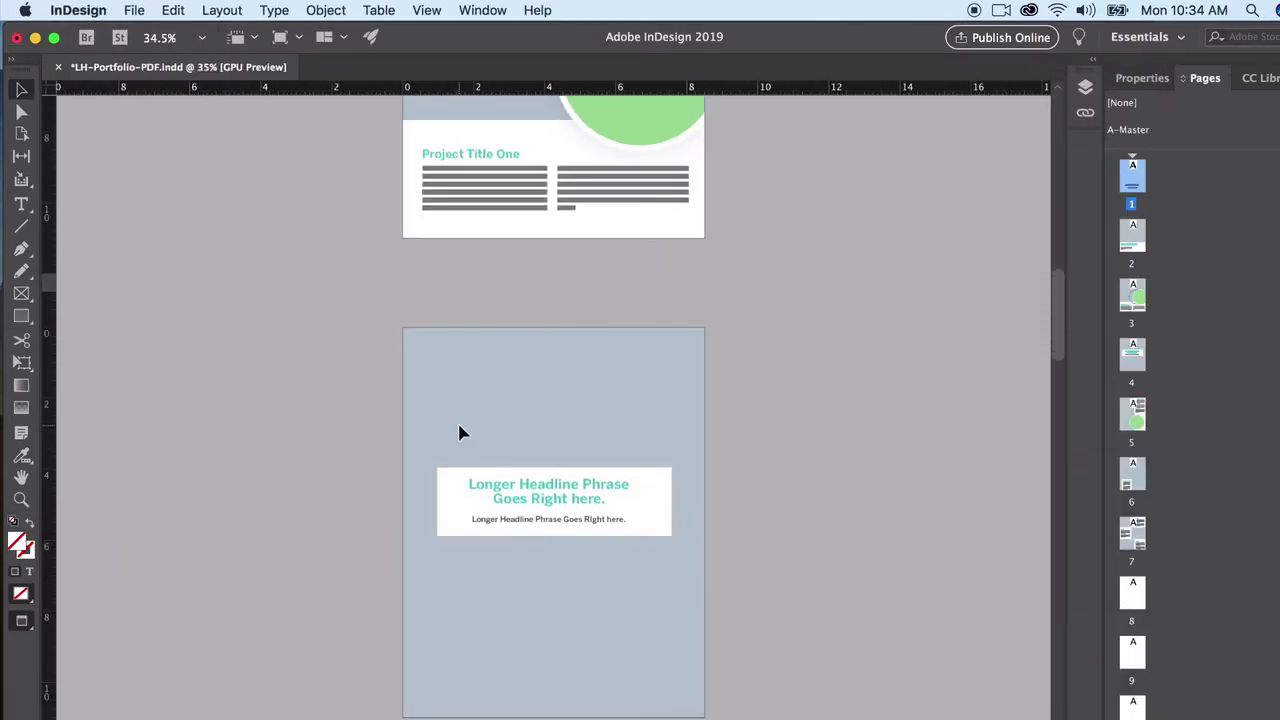
{"action": "left_click_drag", "start_coordinate": [323, 386], "coordinate": [700, 648]}
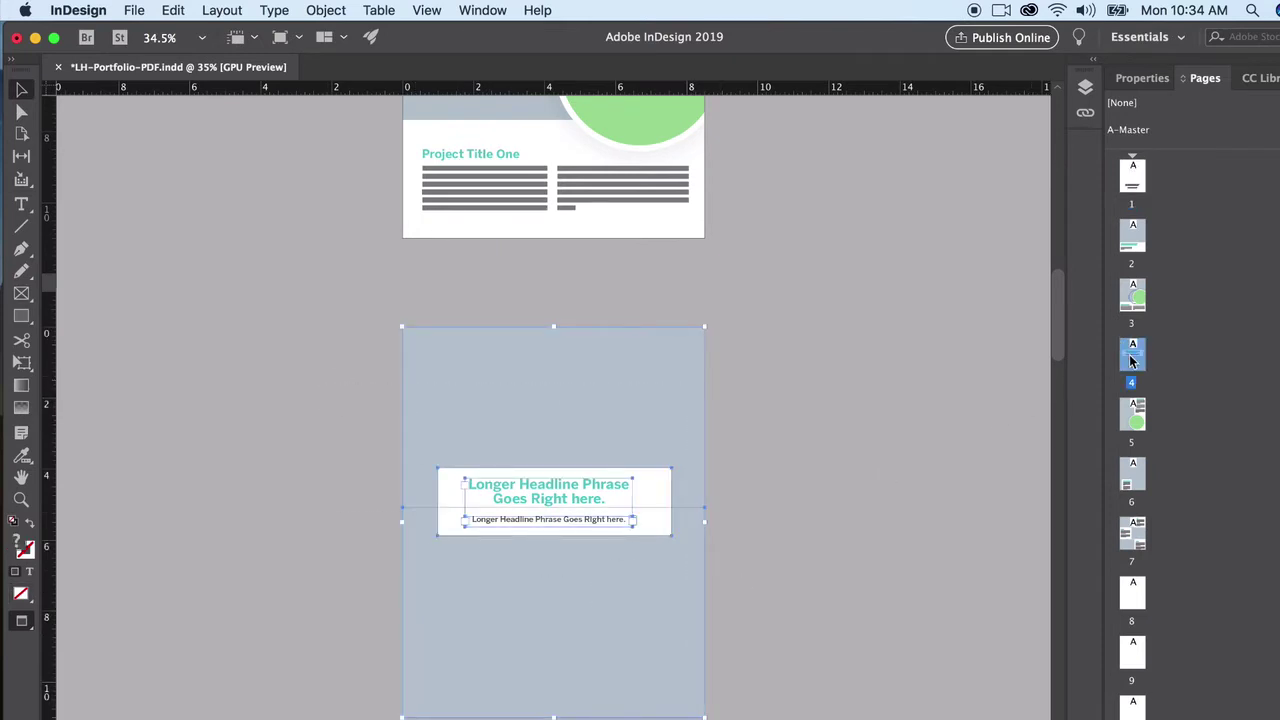
{"action": "left_click_drag", "start_coordinate": [1199, 287], "coordinate": [1116, 226]}
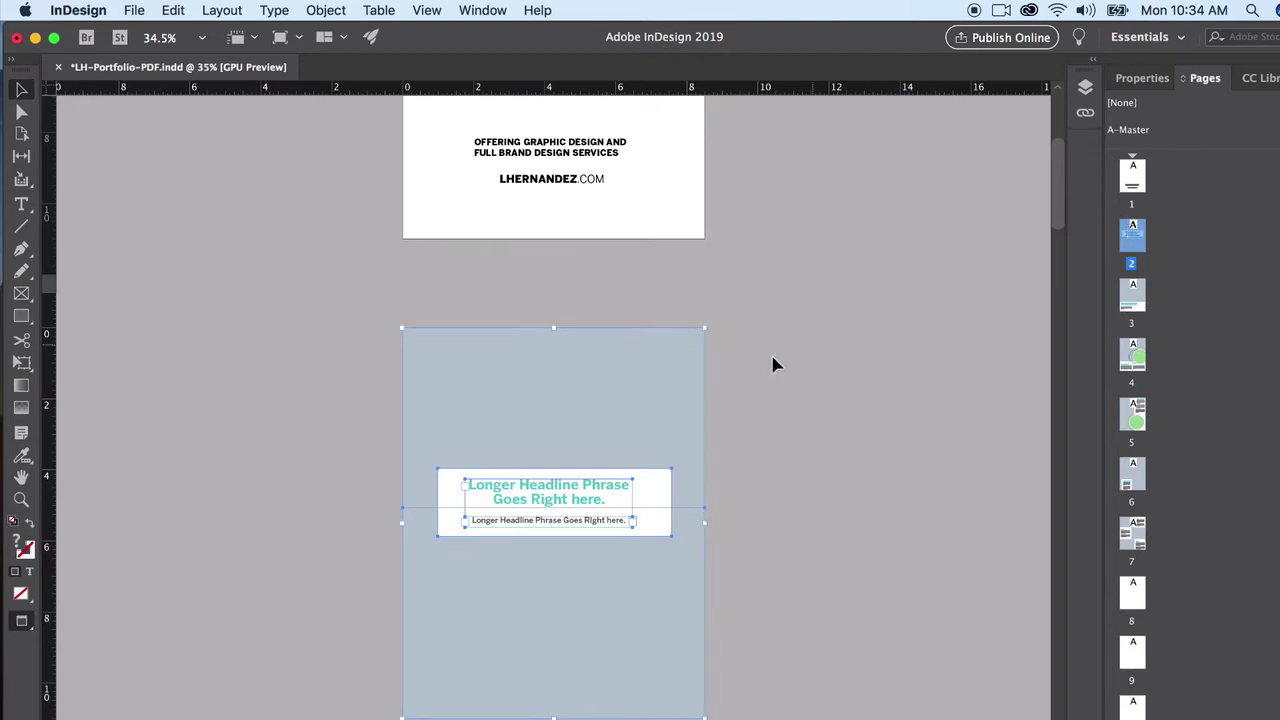
{"action": "left_click", "coordinate": [809, 417]}
Switch to the Word biography document and select Project #1's title text, "Elemental – Logo Development, Brand Creation and Extension.".
{"action": "scroll", "coordinate": [809, 417], "scroll_direction": "down", "scroll_amount": 2}
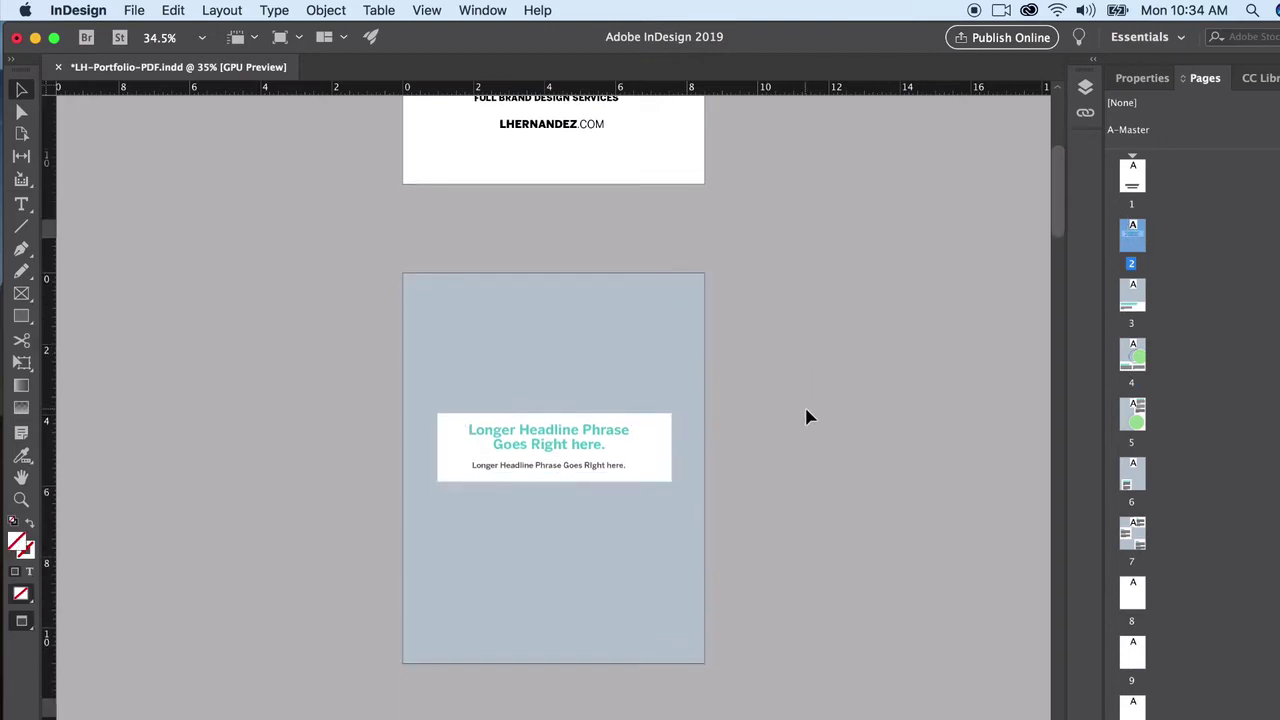
{"action": "scroll", "coordinate": [528, 472], "scroll_direction": "up", "scroll_amount": 3}
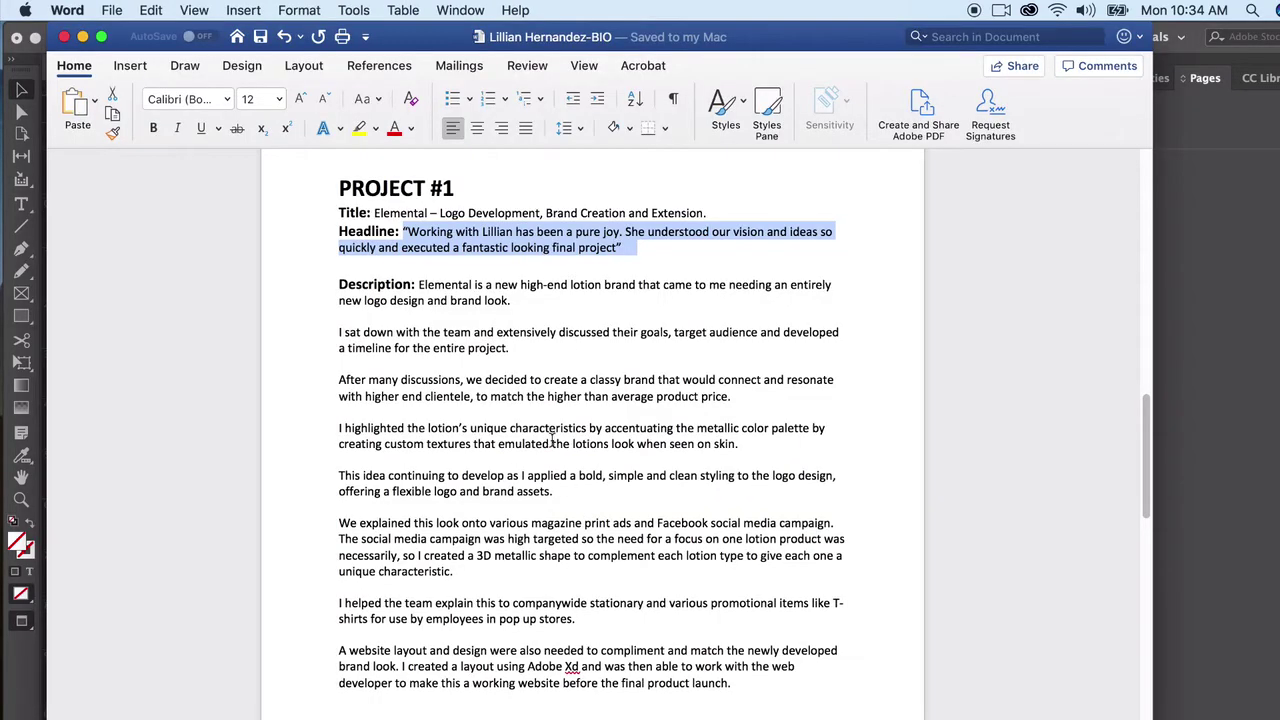
{"action": "left_click", "coordinate": [440, 213]}
{"action": "left_click_drag", "start_coordinate": [376, 213], "coordinate": [708, 213]}
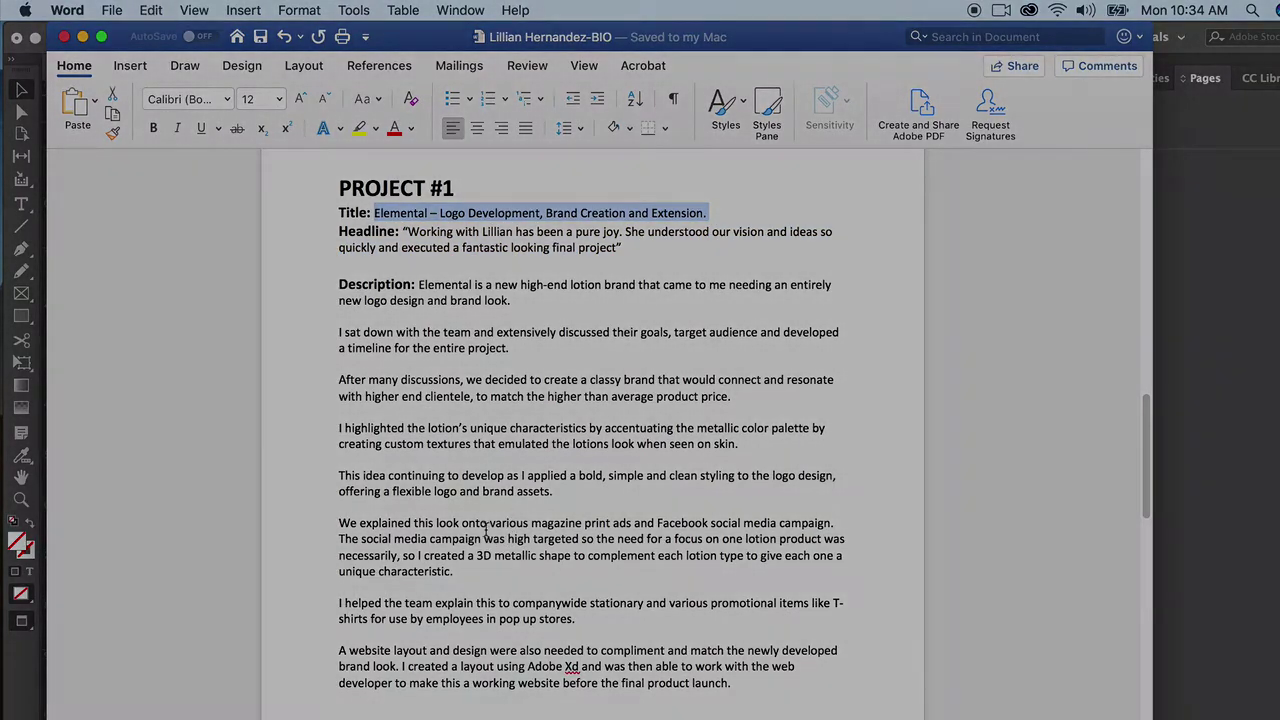
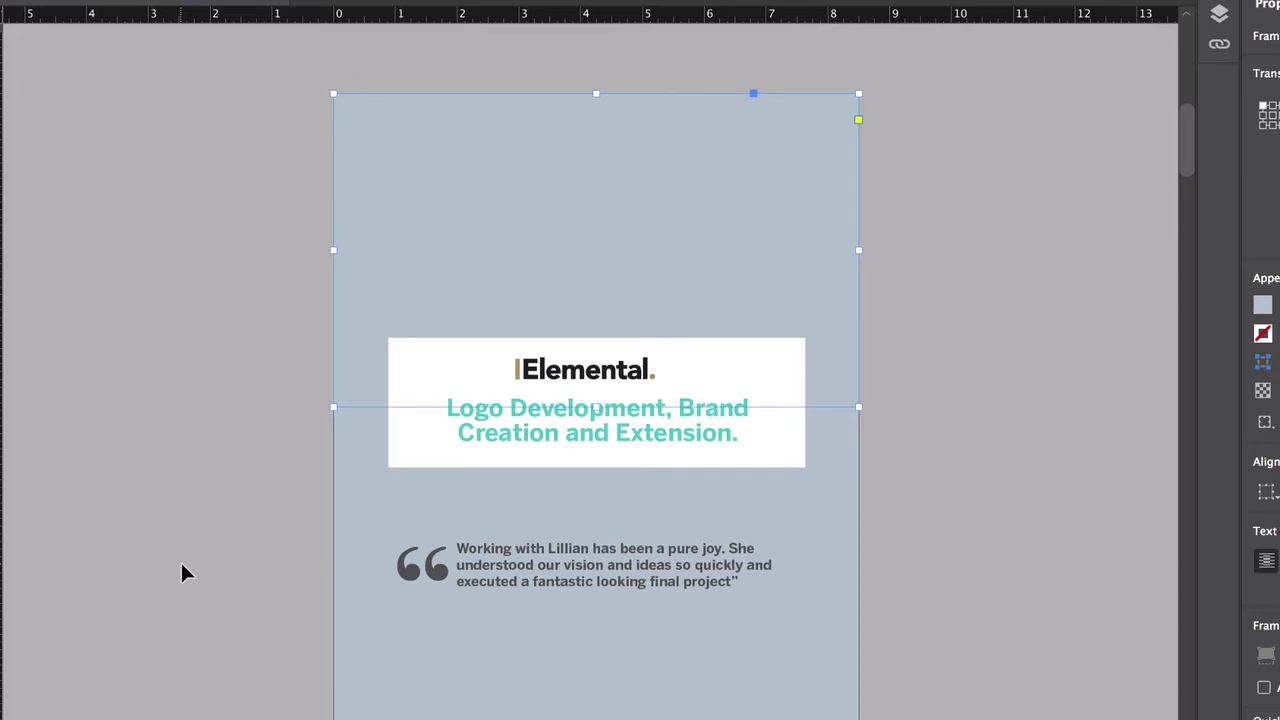
Deselect the frame in InDesign and compare the Elemental headline page with the project page after it.
{"action": "left_click", "coordinate": [180, 559]}
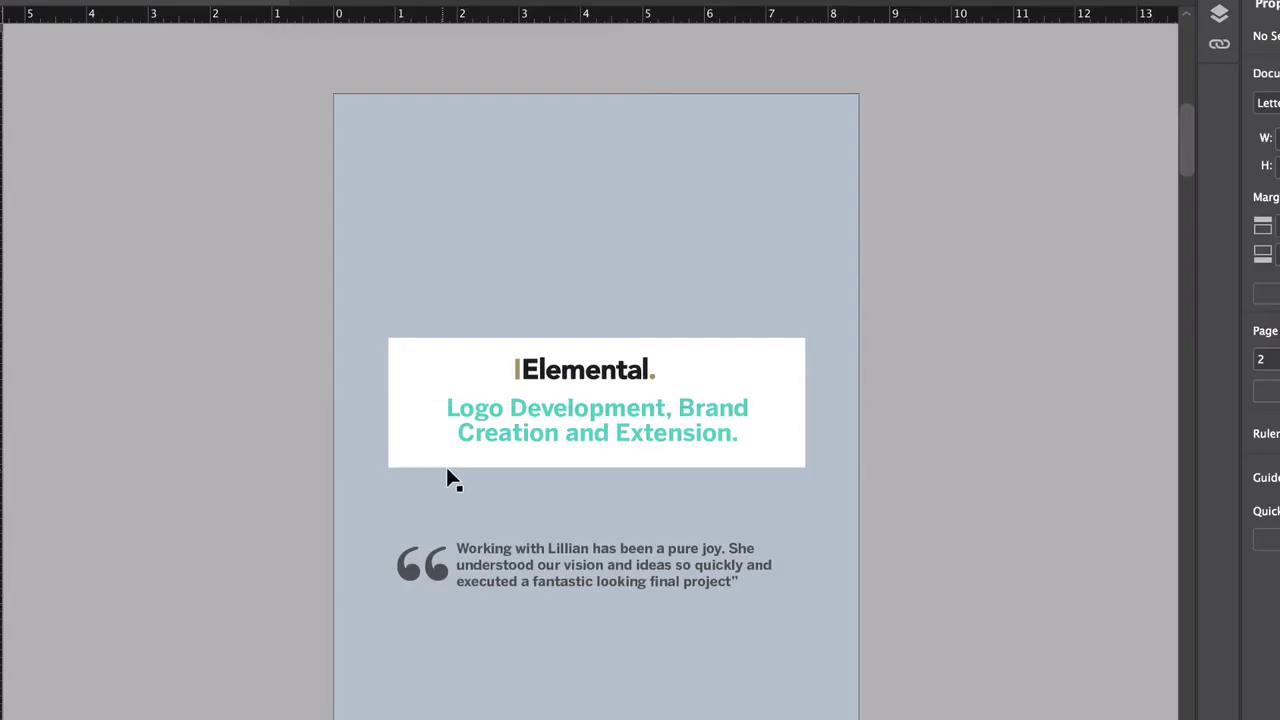
{"action": "key", "text": "super+minus"}
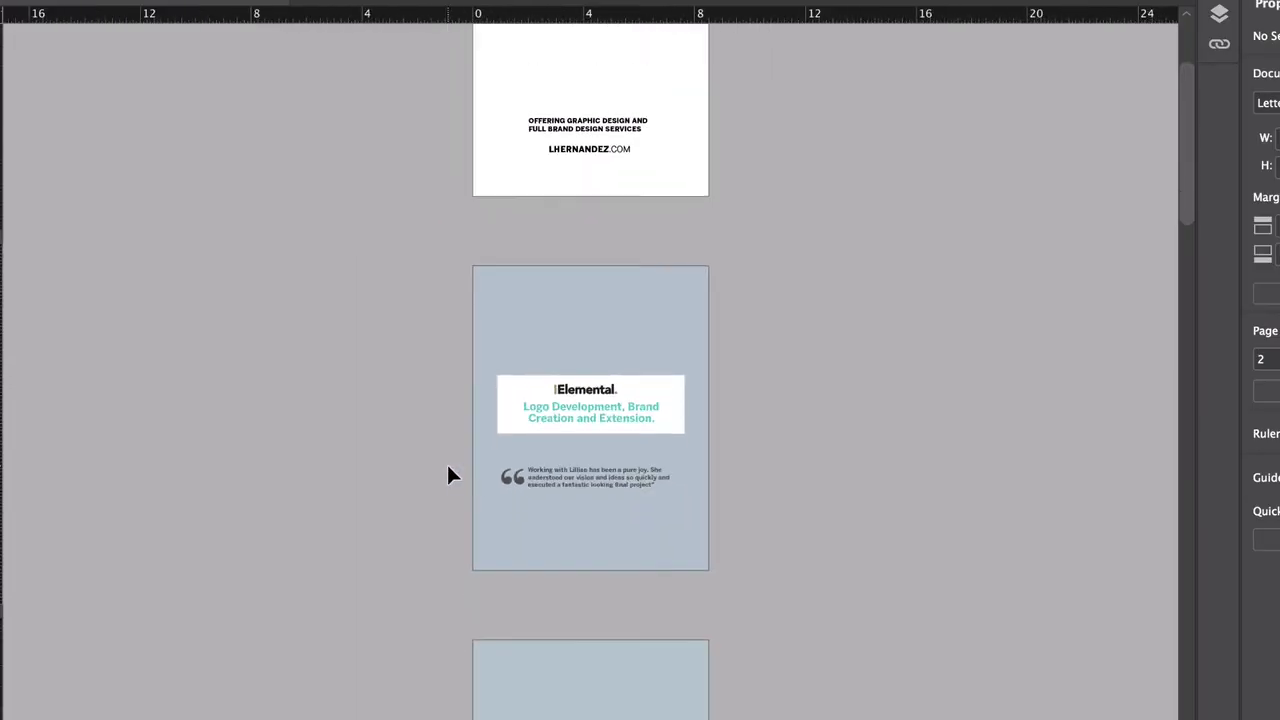
{"action": "scroll", "coordinate": [446, 462], "scroll_direction": "down", "scroll_amount": 5}
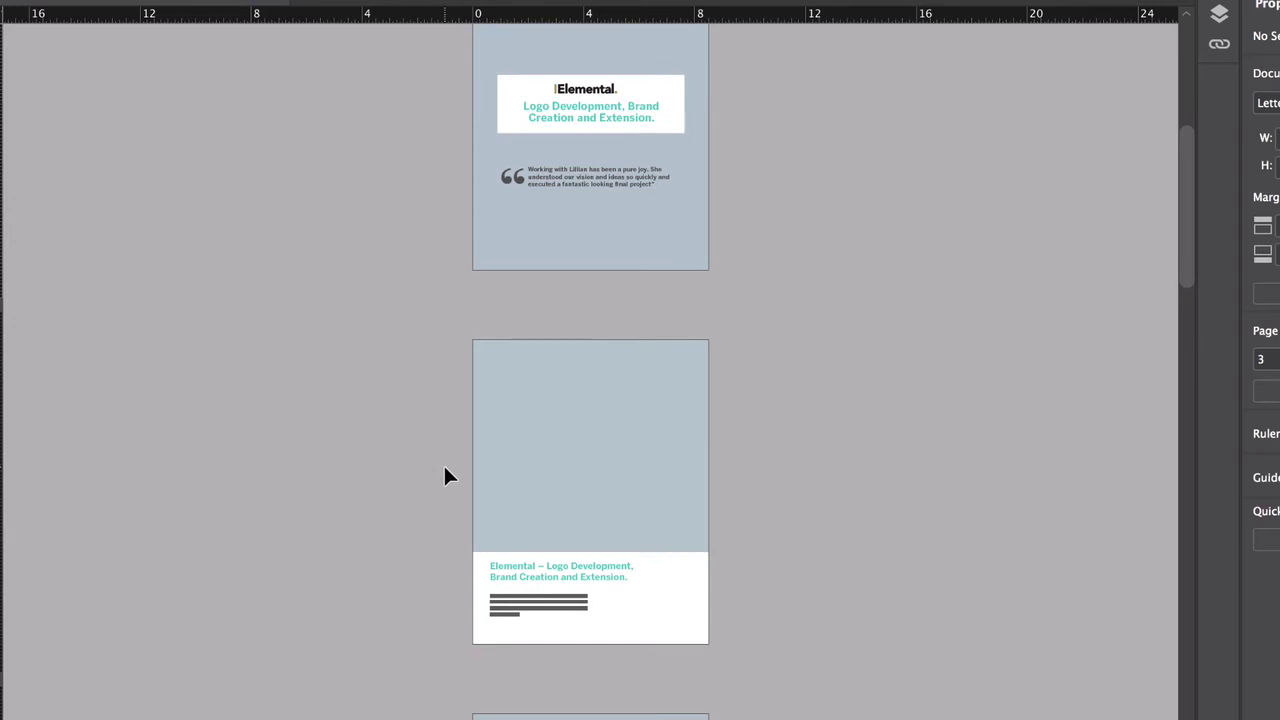
{"action": "key", "text": "super+equal"}
{"action": "scroll", "coordinate": [643, 215], "scroll_direction": "up", "scroll_amount": 2}
{"action": "scroll", "coordinate": [663, 300], "scroll_direction": "up", "scroll_amount": 8}
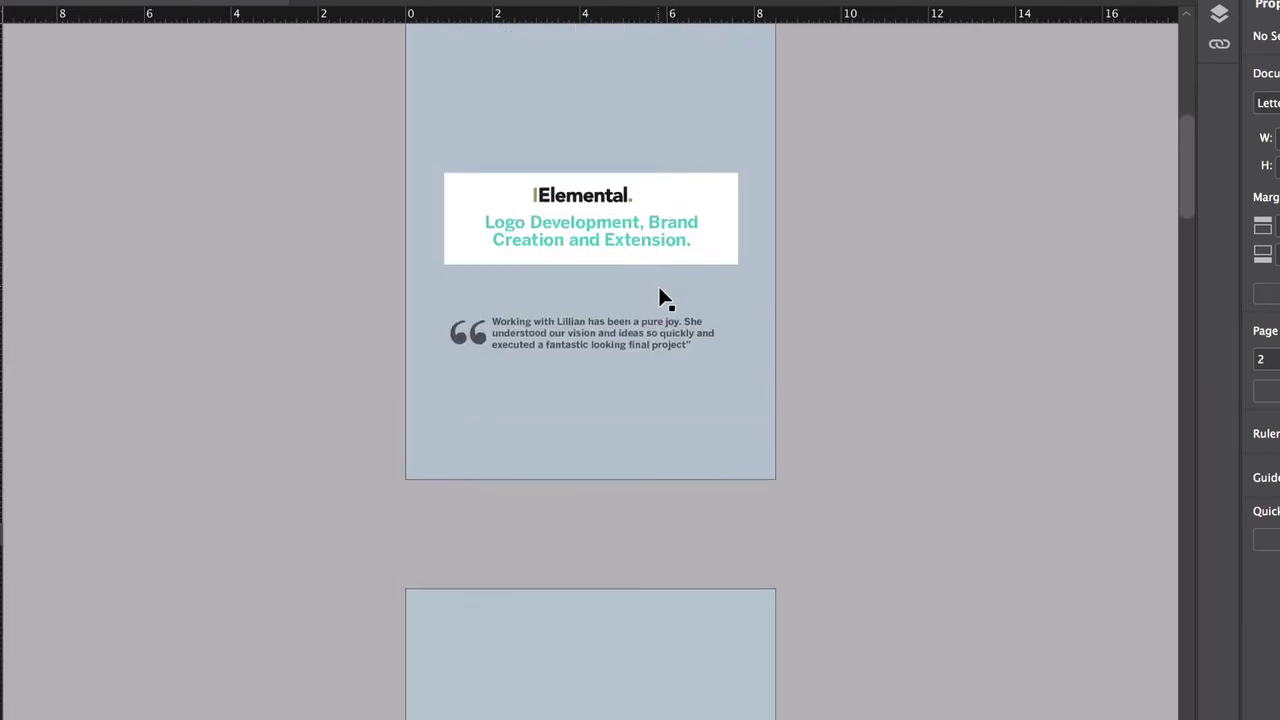
{"action": "key", "text": "super+equal"}
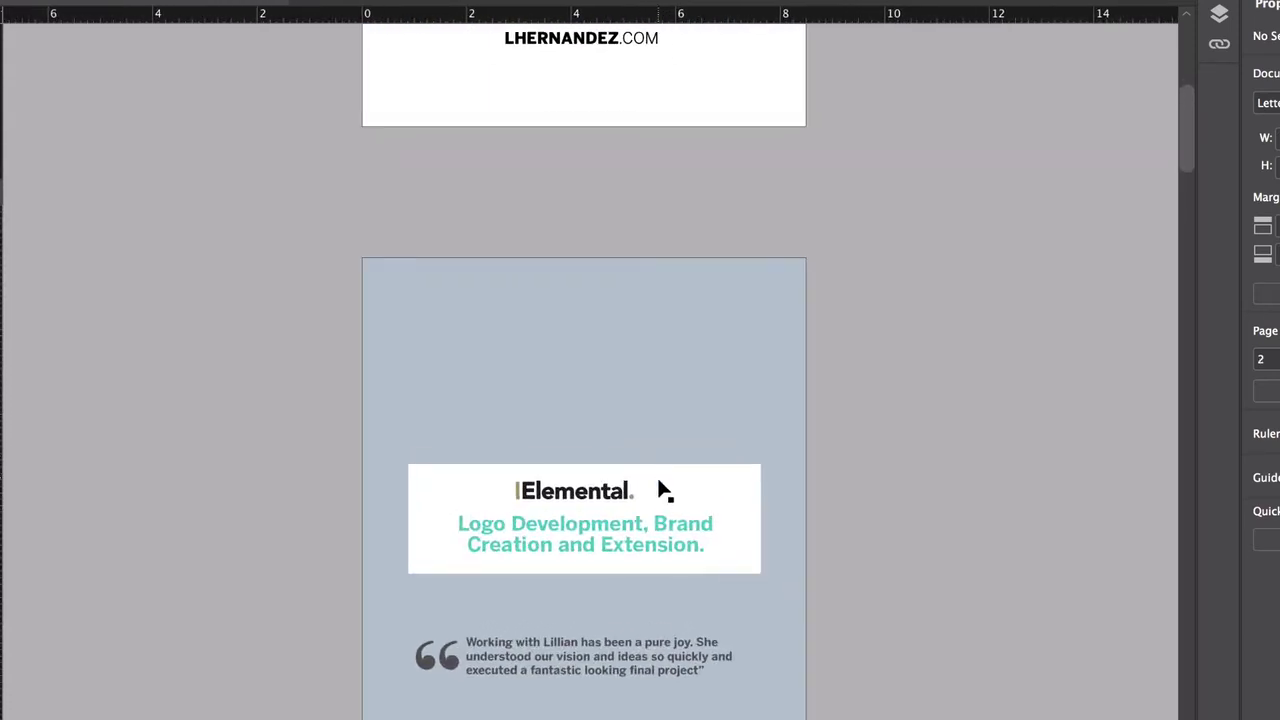
{"action": "scroll", "coordinate": [660, 489], "scroll_direction": "down", "scroll_amount": 3}
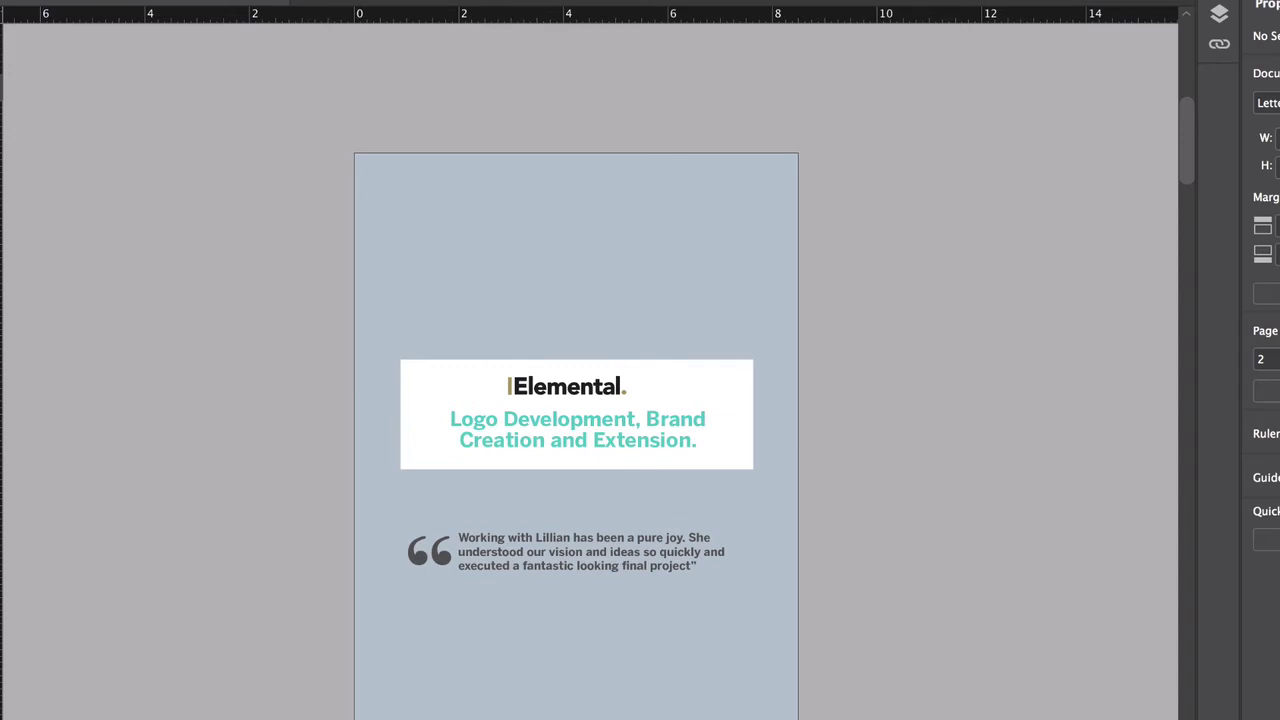
Browse the Project 1 images in Finder and select AllThreeGoldSpiral copy.jpg for the headline page.
{"action": "key", "text": "super+d"}
{"action": "left_click_drag", "start_coordinate": [910, 601], "coordinate": [900, 540]}
{"action": "left_click", "coordinate": [908, 603]}
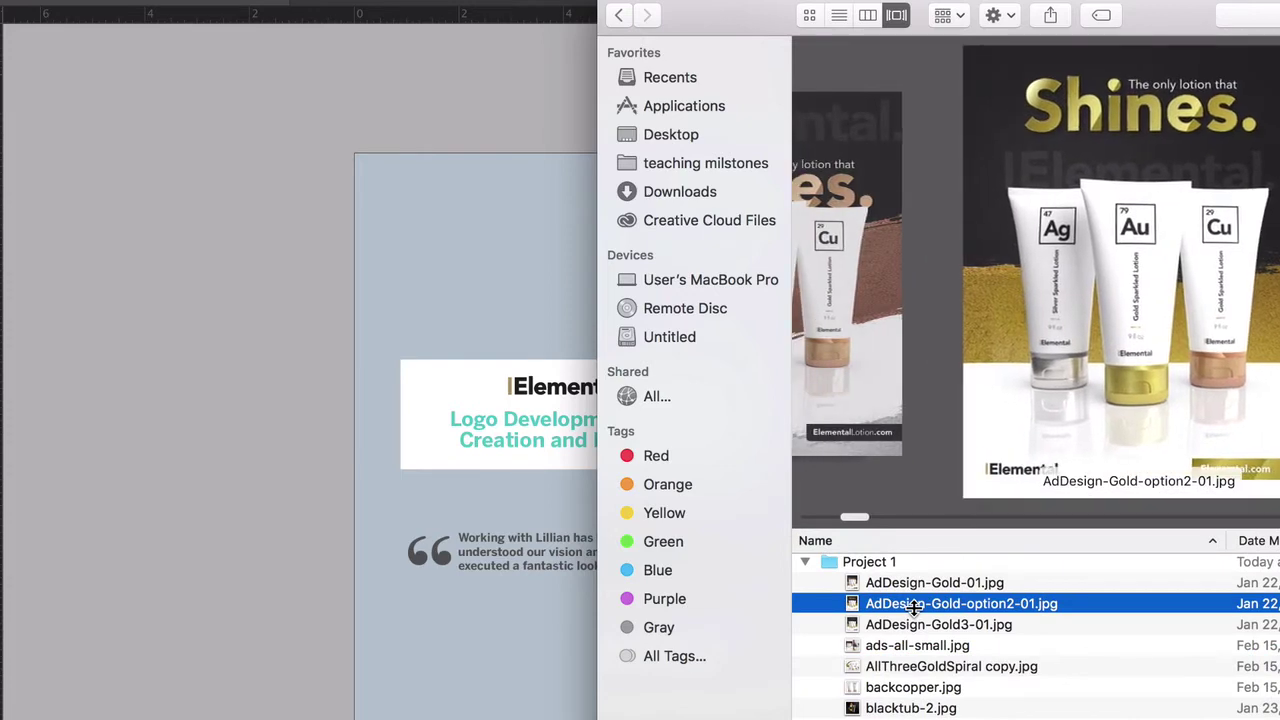
{"action": "key", "text": "Down"}
{"action": "key", "text": "Down"}
{"action": "key", "text": "Down"}
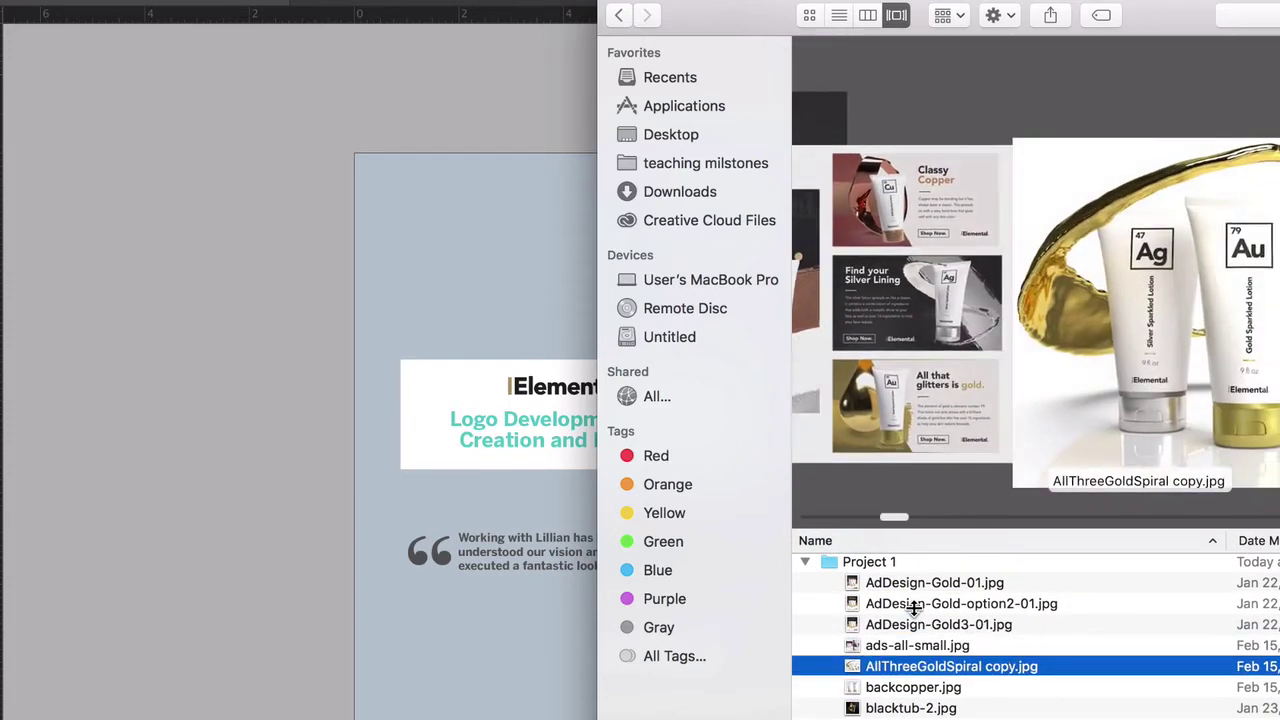
{"action": "key", "text": "Down"}
{"action": "key", "text": "Down"}
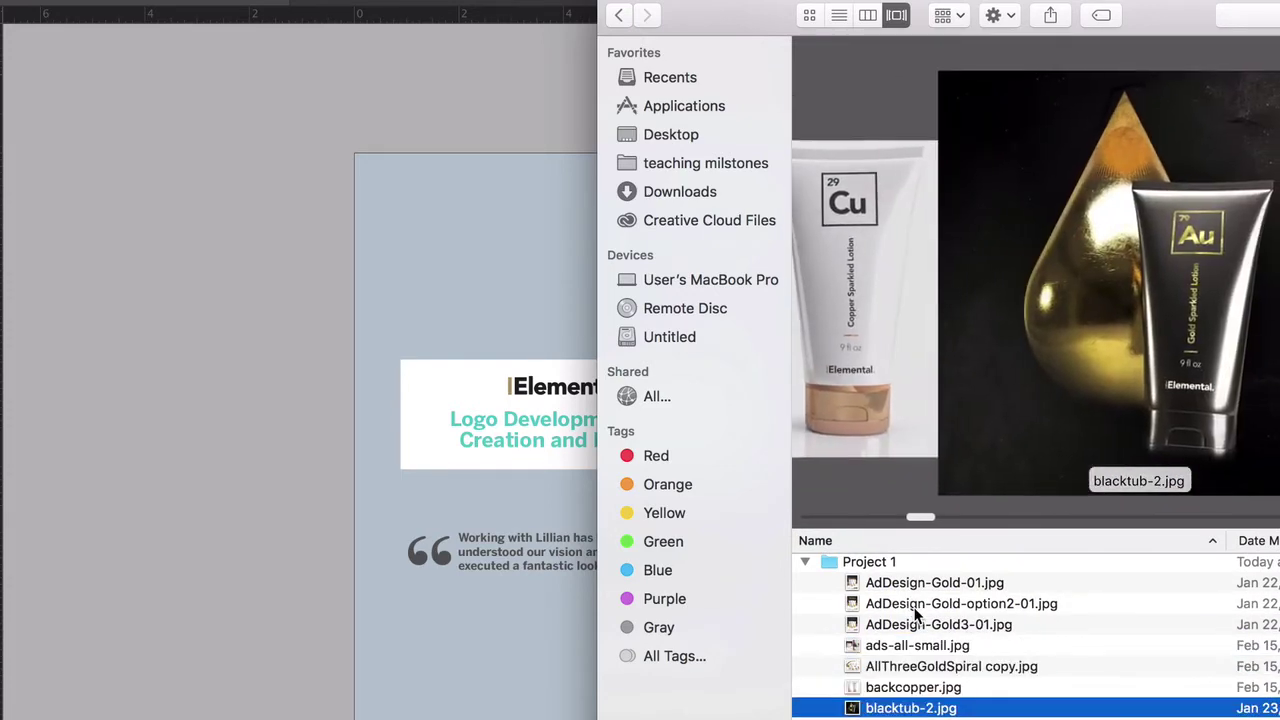
{"action": "key", "text": "Down"}
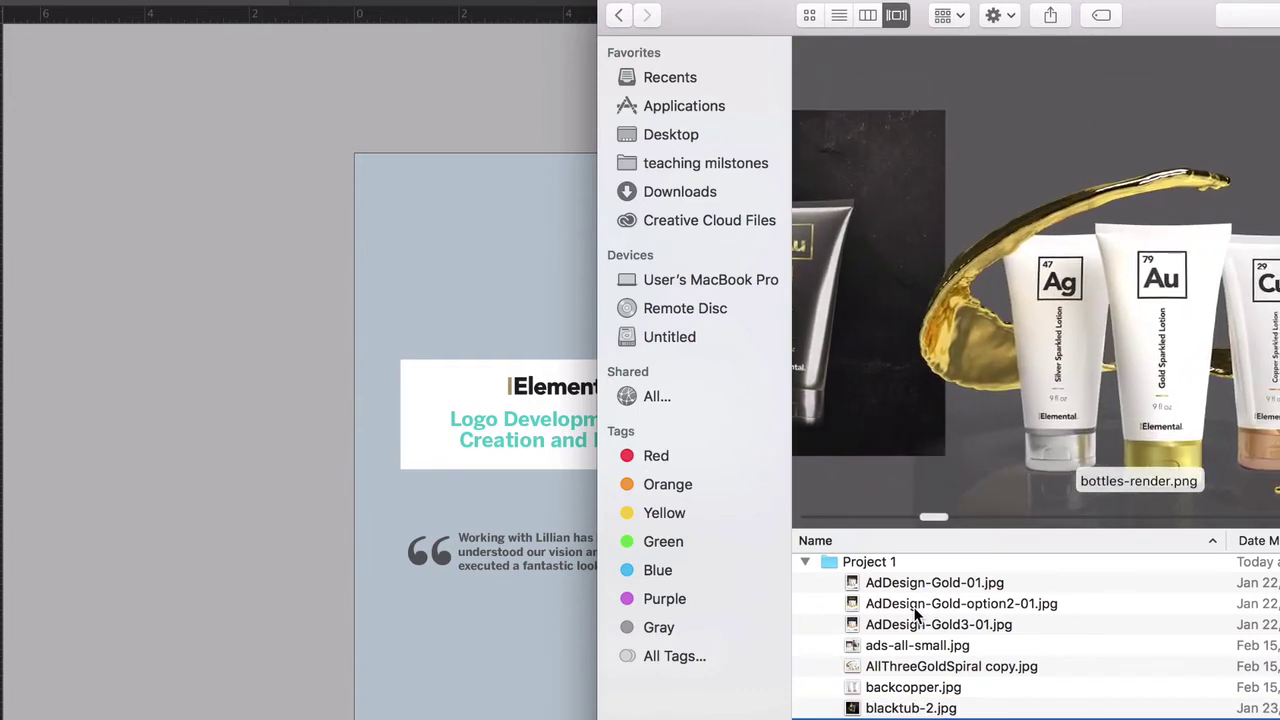
{"action": "key", "text": "Down"}
{"action": "key", "text": "Up"}
{"action": "left_click", "coordinate": [913, 667]}
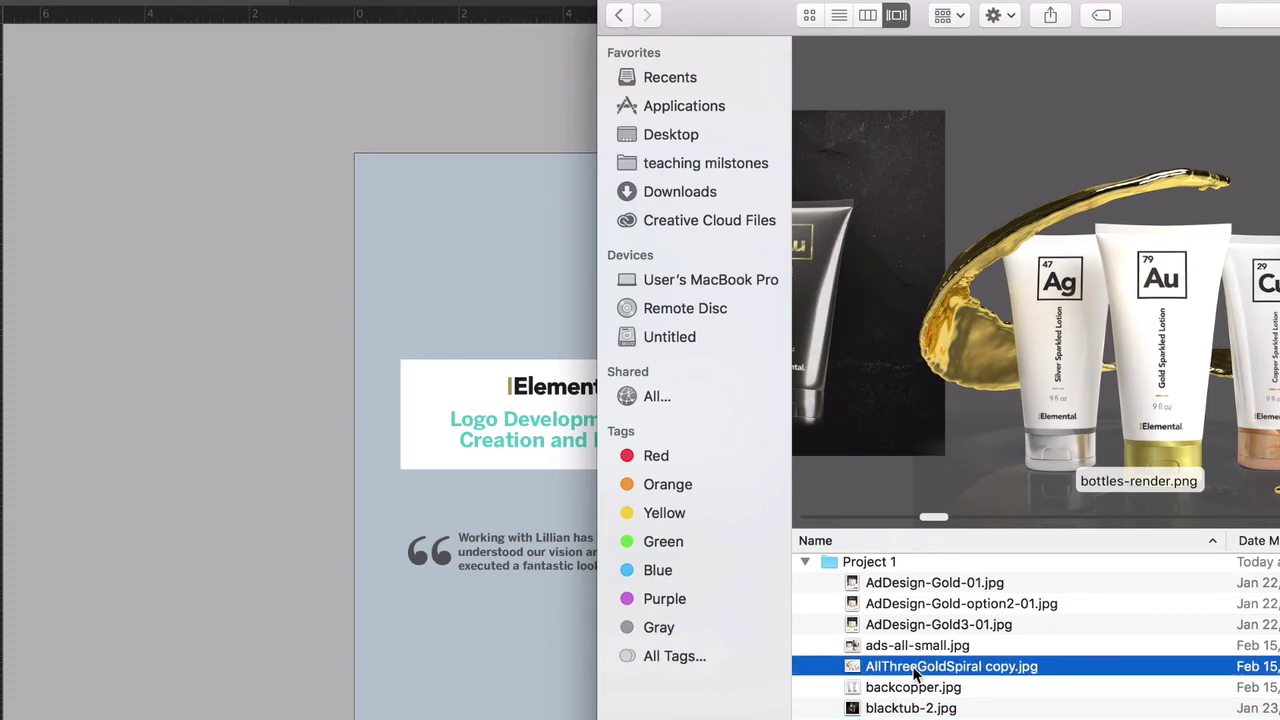
Place AllThreeGoldSpiral copy.jpg on the upper half of the Elemental headline page and enlarge it to about the page width.
{"action": "left_click_drag", "start_coordinate": [930, 677], "coordinate": [463, 278]}
{"action": "left_click", "coordinate": [571, 257]}
{"action": "left_click", "coordinate": [572, 255]}
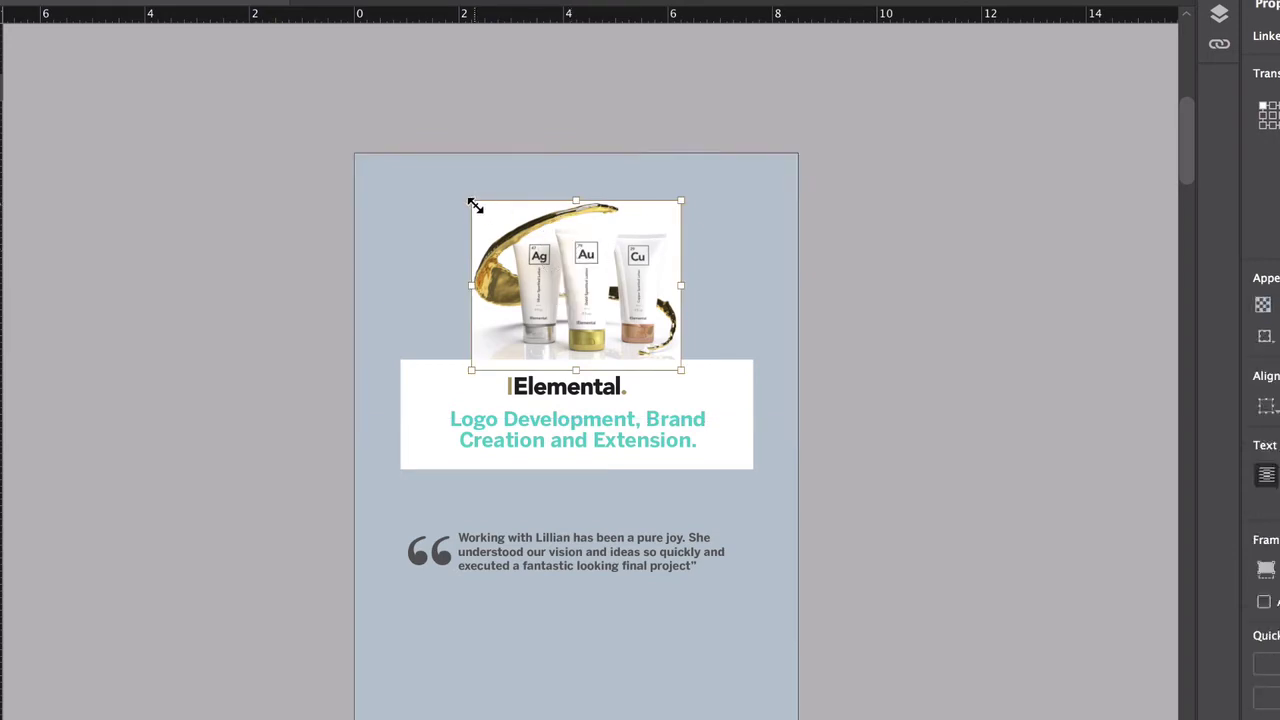
{"action": "left_click_drag", "start_coordinate": [473, 200], "coordinate": [306, 66]}
{"action": "left_click_drag", "start_coordinate": [682, 370], "coordinate": [818, 452]}
Reposition and resize the product image so its frame spans the page width from the page's top edge.
{"action": "left_click_drag", "start_coordinate": [664, 296], "coordinate": [688, 344]}
{"action": "left_click_drag", "start_coordinate": [835, 110], "coordinate": [783, 147]}
{"action": "left_click_drag", "start_coordinate": [690, 260], "coordinate": [720, 223]}
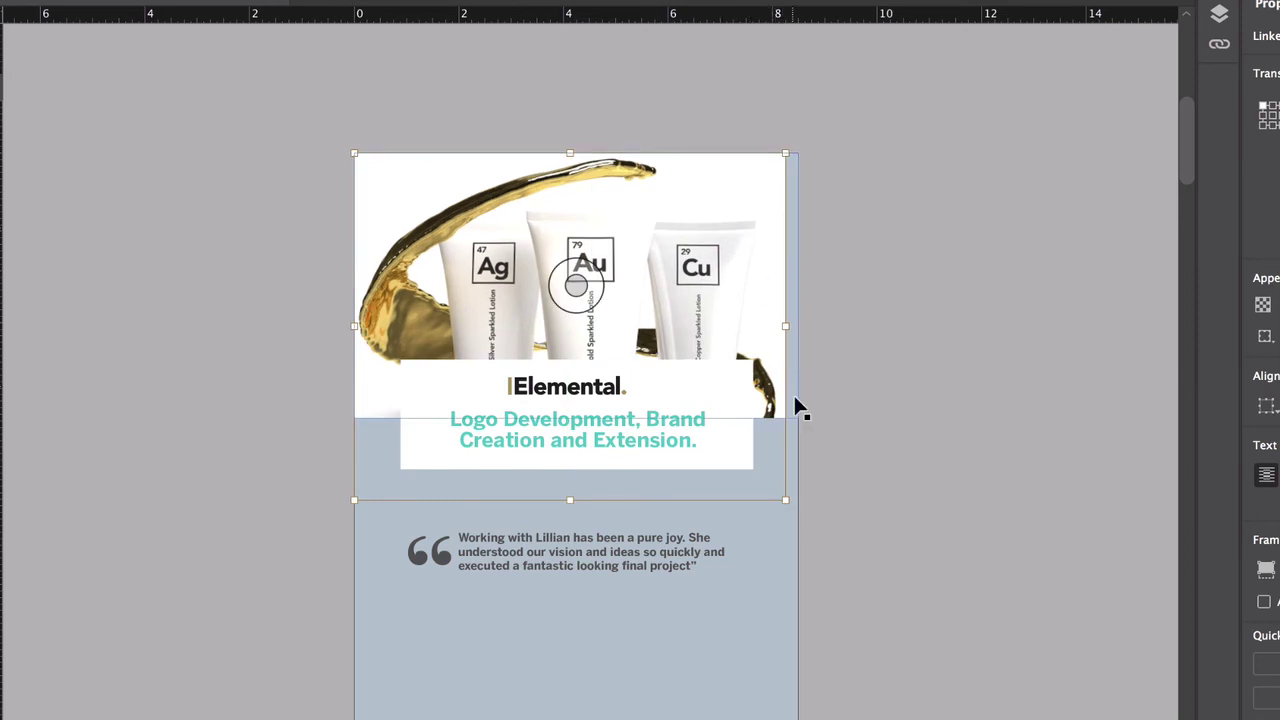
{"action": "left_click_drag", "start_coordinate": [789, 503], "coordinate": [800, 514]}
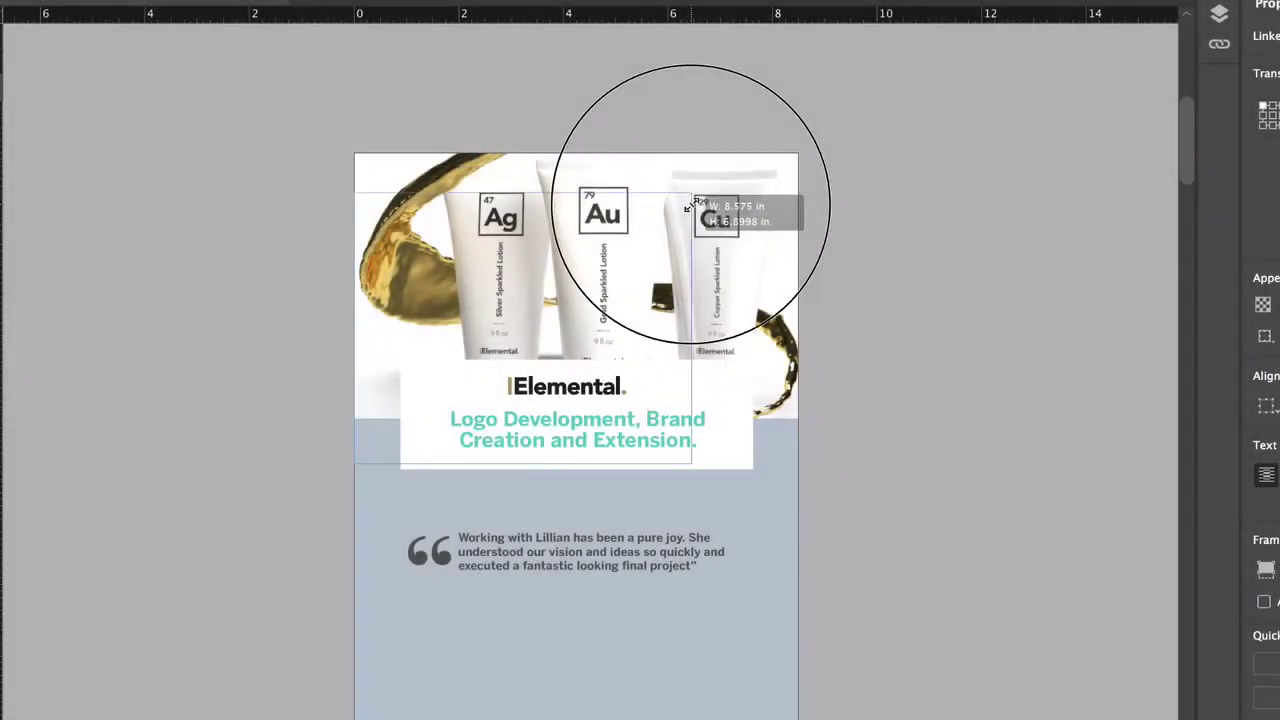
{"action": "key", "text": "ctrl+alt+shift+e"}
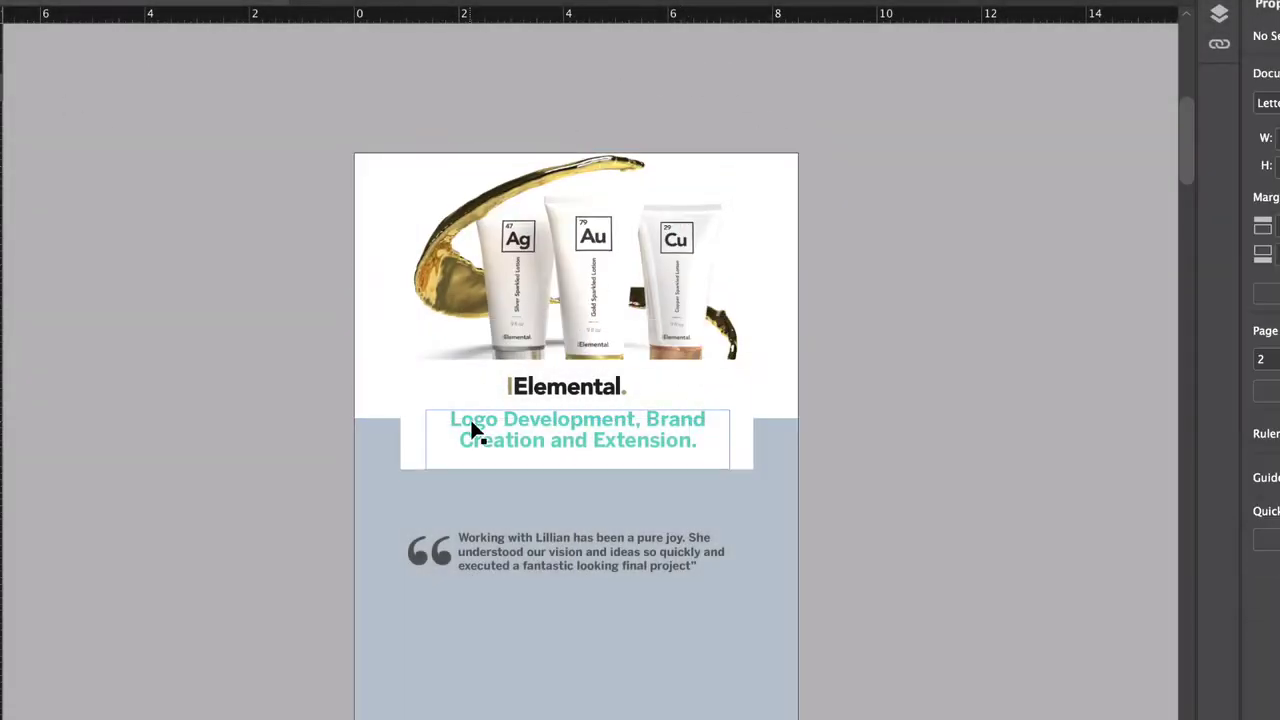
Move the logo, tagline and quote below the product image, and widen the white box behind the logo past both page edges.
{"action": "left_click_drag", "start_coordinate": [471, 420], "coordinate": [537, 550]}
{"action": "left_click_drag", "start_coordinate": [720, 309], "coordinate": [686, 466]}
{"action": "left_click_drag", "start_coordinate": [634, 498], "coordinate": [660, 548]}
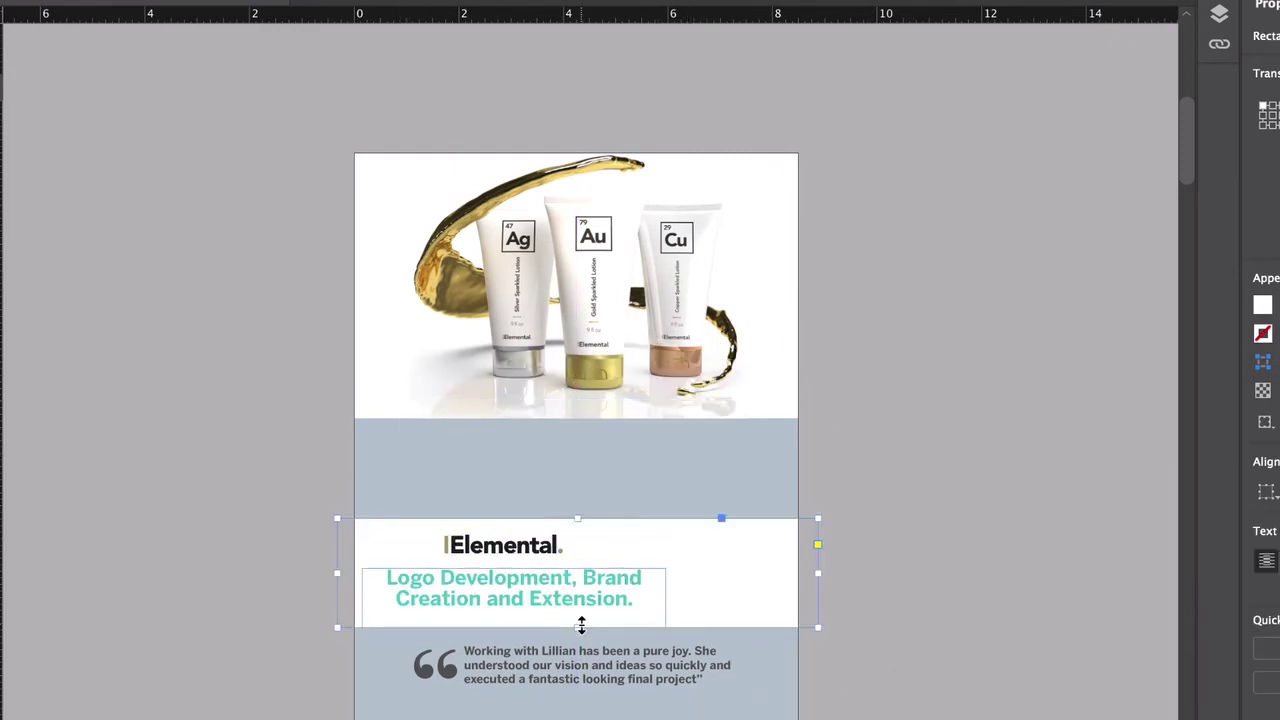
{"action": "left_click", "coordinate": [523, 371]}
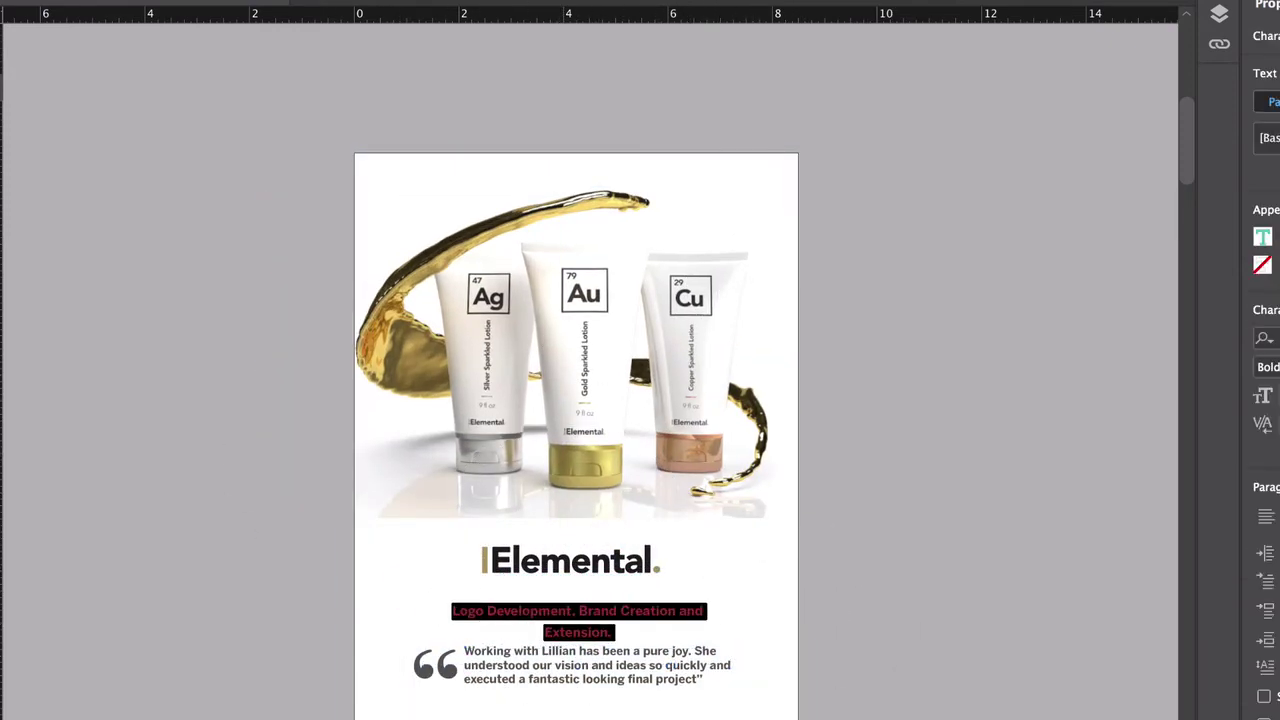
{"action": "left_click_drag", "start_coordinate": [707, 621], "coordinate": [591, 620]}
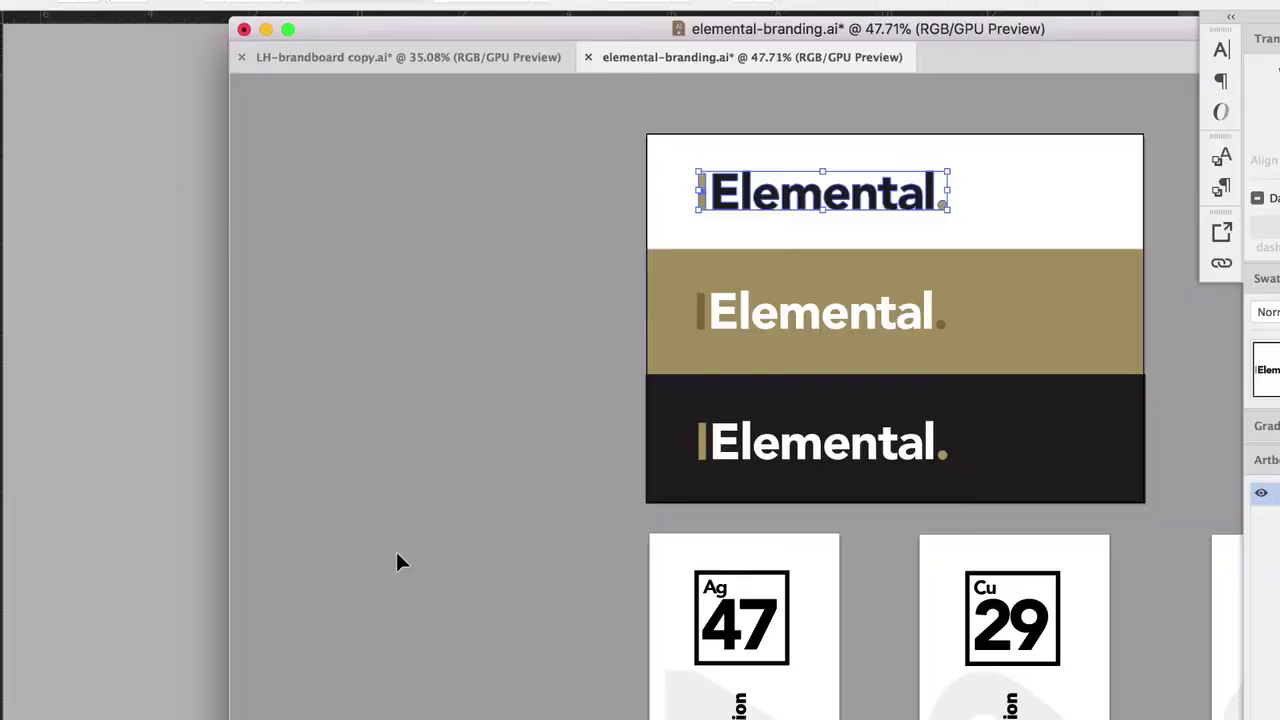
Look over the LH-brandboard copy.ai document in Illustrator as a reference for the page's brand styling.
{"action": "left_click", "coordinate": [440, 57]}
{"action": "scroll", "coordinate": [569, 497], "scroll_direction": "down", "scroll_amount": 5}
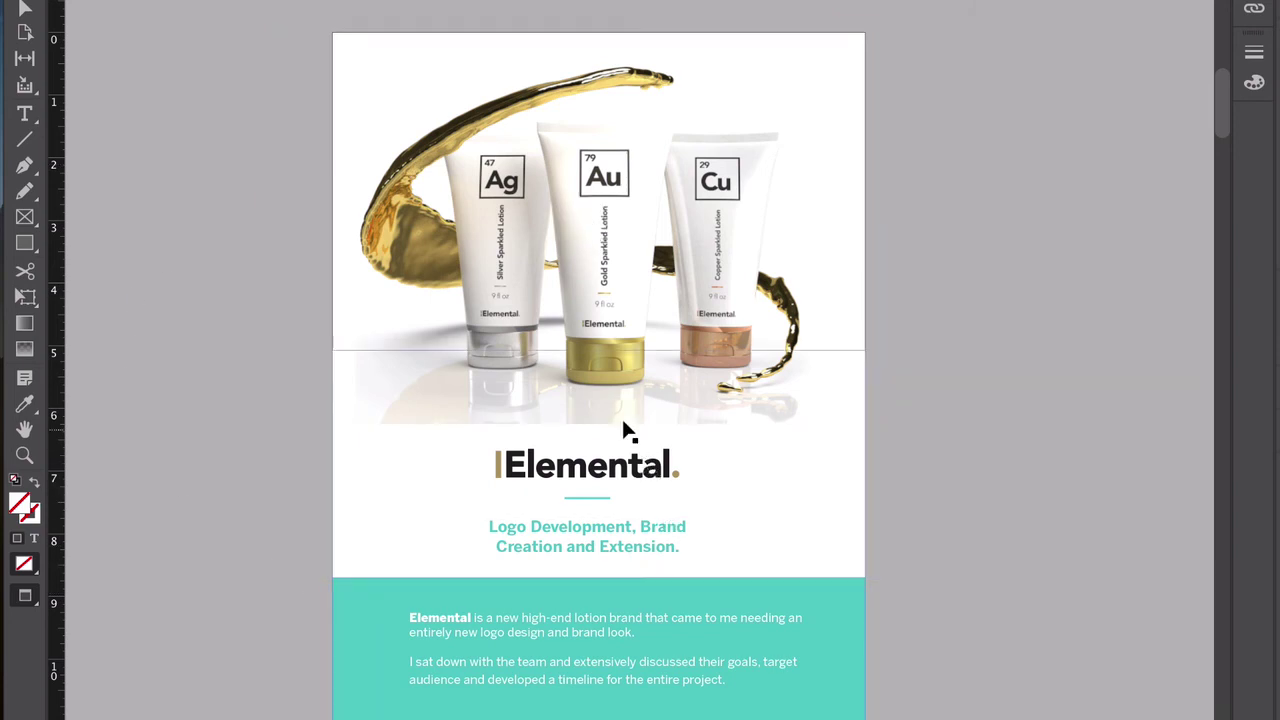
Move the Elemental logo to the head of the page and shift the product image down beneath it.
{"action": "left_click_drag", "start_coordinate": [572, 460], "coordinate": [600, 82]}
{"action": "left_click_drag", "start_coordinate": [620, 120], "coordinate": [692, 270]}
{"action": "left_click", "coordinate": [1054, 263]}
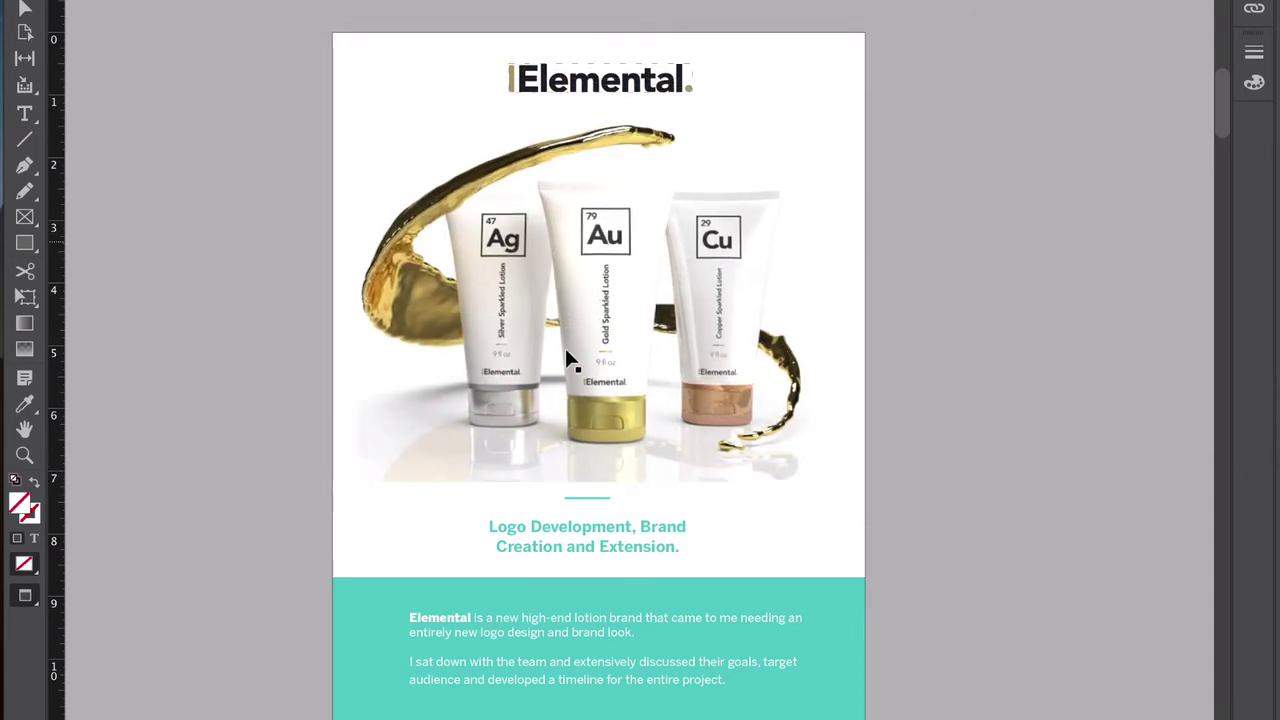
Move the short teal divider line off the page and raise the tagline closer to the product image.
{"action": "left_click_drag", "start_coordinate": [590, 497], "coordinate": [993, 497]}
{"action": "left_click_drag", "start_coordinate": [573, 549], "coordinate": [576, 522]}
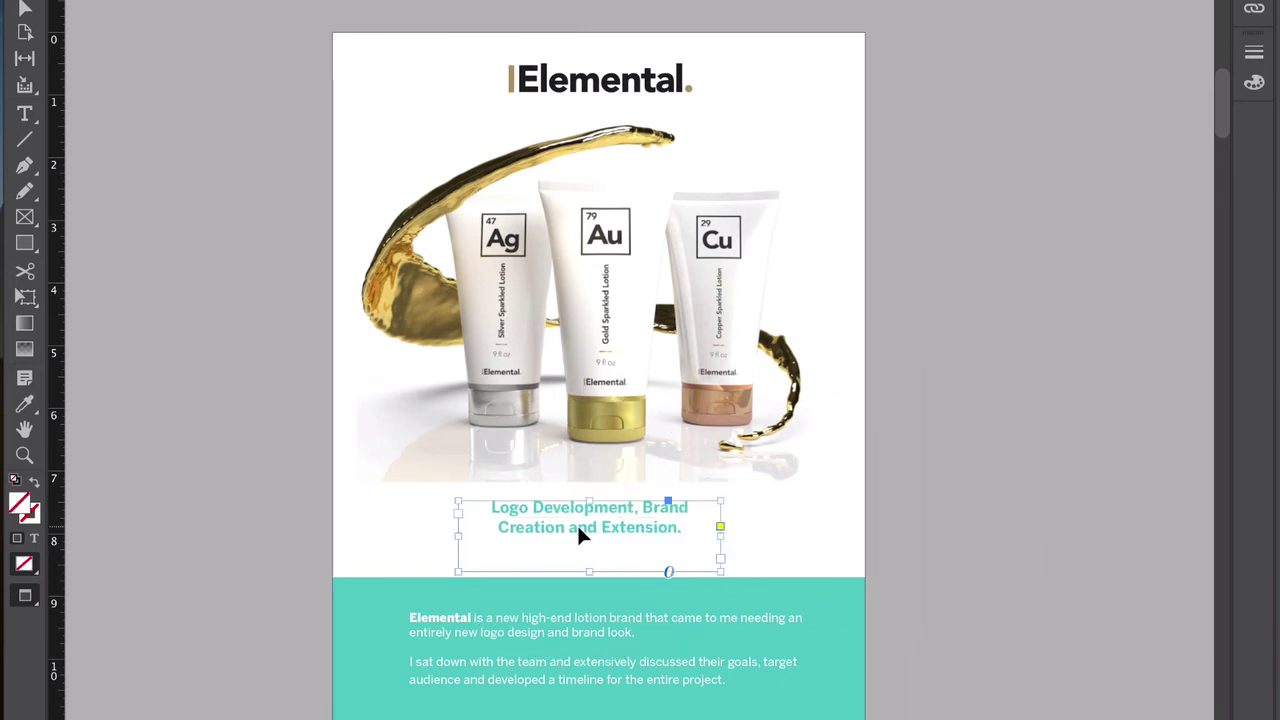
Move the two-paragraph Elemental description from the teal band onto the pasteboard beside the page.
{"action": "left_click", "coordinate": [480, 622]}
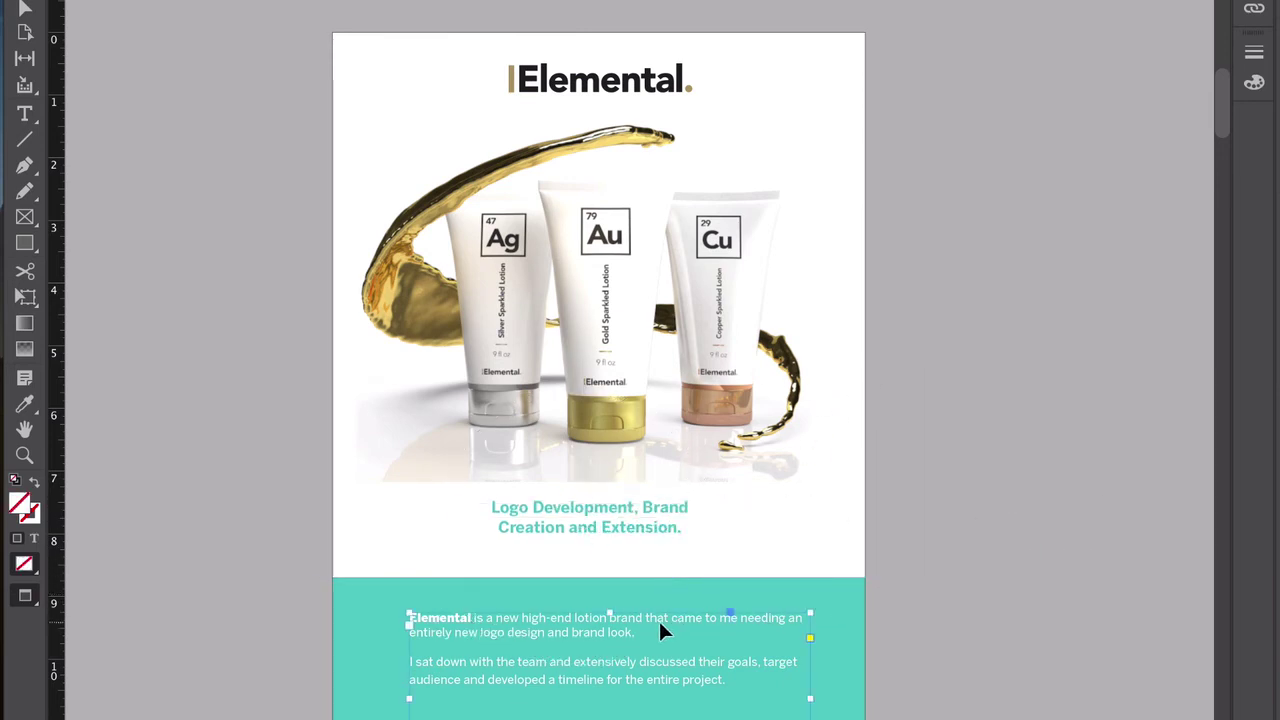
{"action": "scroll", "coordinate": [659, 600], "scroll_direction": "down", "scroll_amount": 2}
{"action": "scroll", "coordinate": [659, 600], "scroll_direction": "left", "scroll_amount": 2}
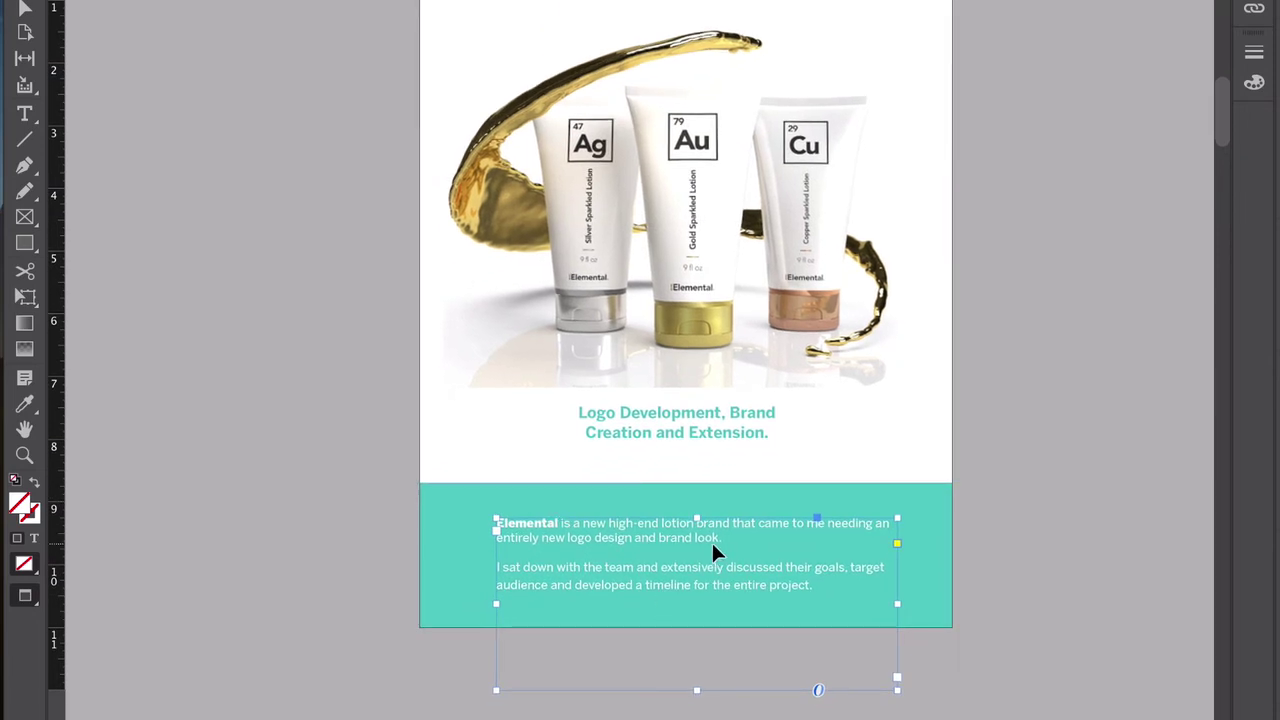
{"action": "left_click_drag", "start_coordinate": [784, 574], "coordinate": [258, 163]}
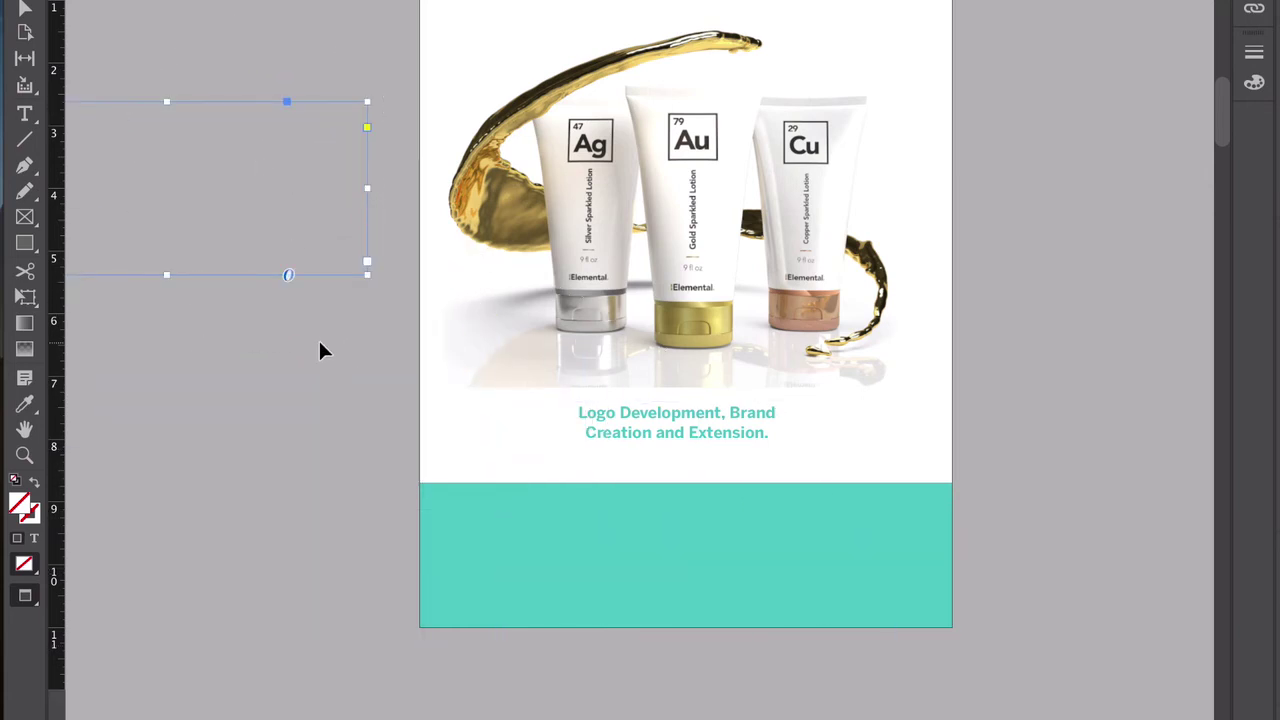
Show the pasteboard items, move the quotation mark, testimonial and attribution onto the teal band, and return to the preview display.
{"action": "key", "text": "w"}
{"action": "scroll", "coordinate": [326, 491], "scroll_direction": "down", "scroll_amount": 1}
{"action": "scroll", "coordinate": [326, 491], "scroll_direction": "left", "scroll_amount": 2}
{"action": "left_click_drag", "start_coordinate": [138, 326], "coordinate": [403, 569]}
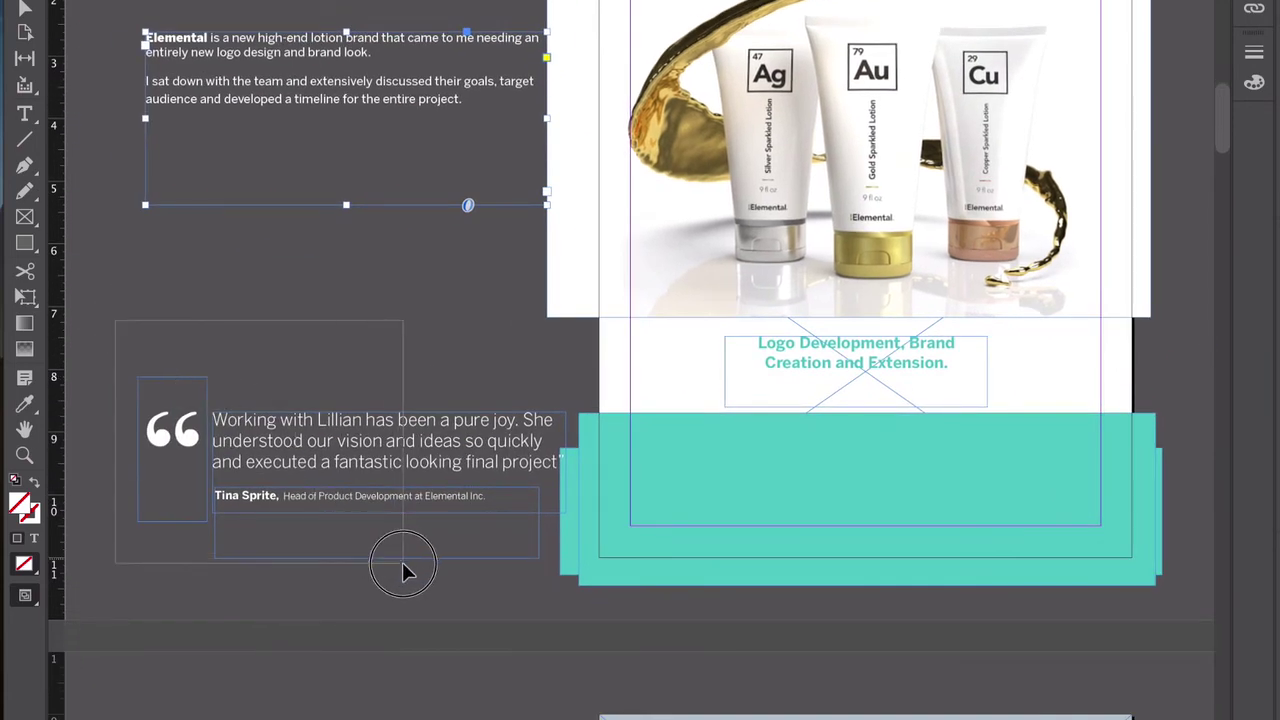
{"action": "left_click_drag", "start_coordinate": [376, 434], "coordinate": [873, 476]}
{"action": "key", "text": "w"}
{"action": "left_click", "coordinate": [457, 410]}
{"action": "scroll", "coordinate": [490, 416], "scroll_direction": "up", "scroll_amount": 3}
{"action": "scroll", "coordinate": [490, 416], "scroll_direction": "left", "scroll_amount": 5}
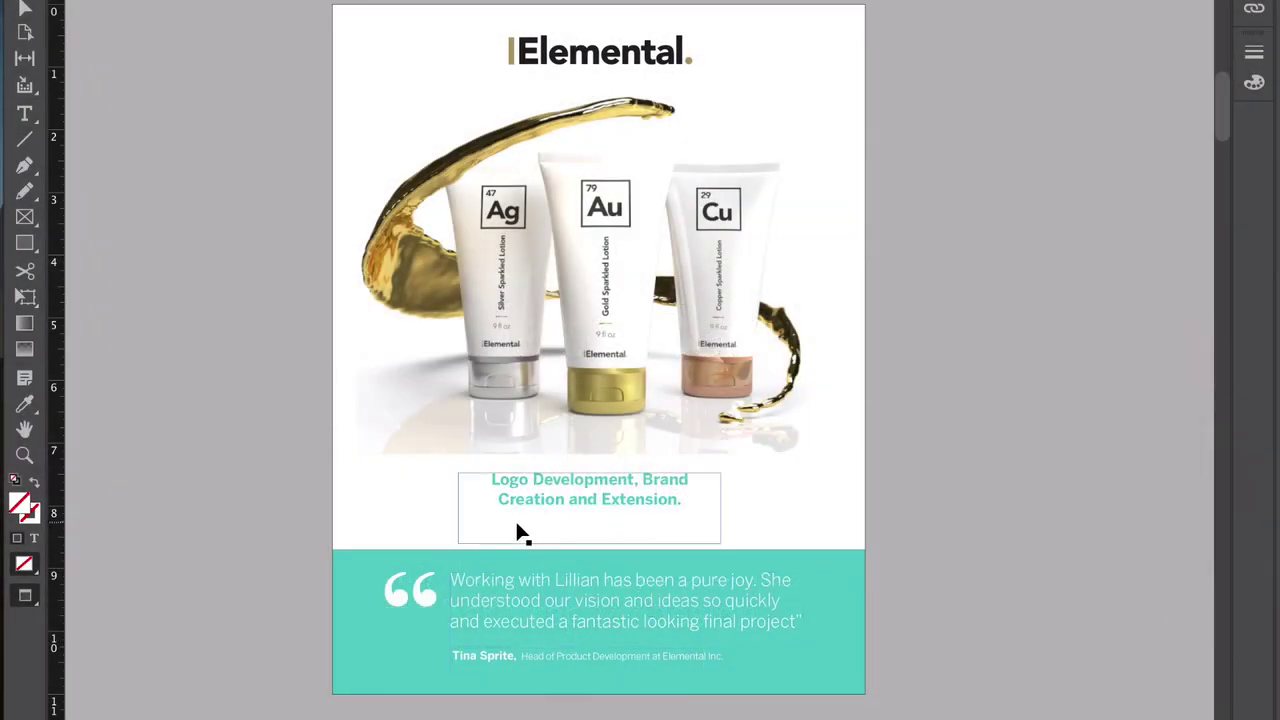
Enlarge the product image slightly from opposite corners and lower the tagline to sit beneath it.
{"action": "left_click", "coordinate": [509, 334]}
{"action": "left_click_drag", "start_coordinate": [279, 453], "coordinate": [250, 473]}
{"action": "left_click_drag", "start_coordinate": [884, 49], "coordinate": [902, 37]}
{"action": "mouse_move", "coordinate": [612, 490]}
{"action": "left_mouse_down"}
{"action": "mouse_move", "coordinate": [606, 508]}
{"action": "mouse_move", "coordinate": [560, 512]}
{"action": "mouse_move", "coordinate": [631, 506]}
{"action": "left_mouse_up"}
{"action": "left_click", "coordinate": [876, 462]}
{"action": "left_click", "coordinate": [873, 478]}
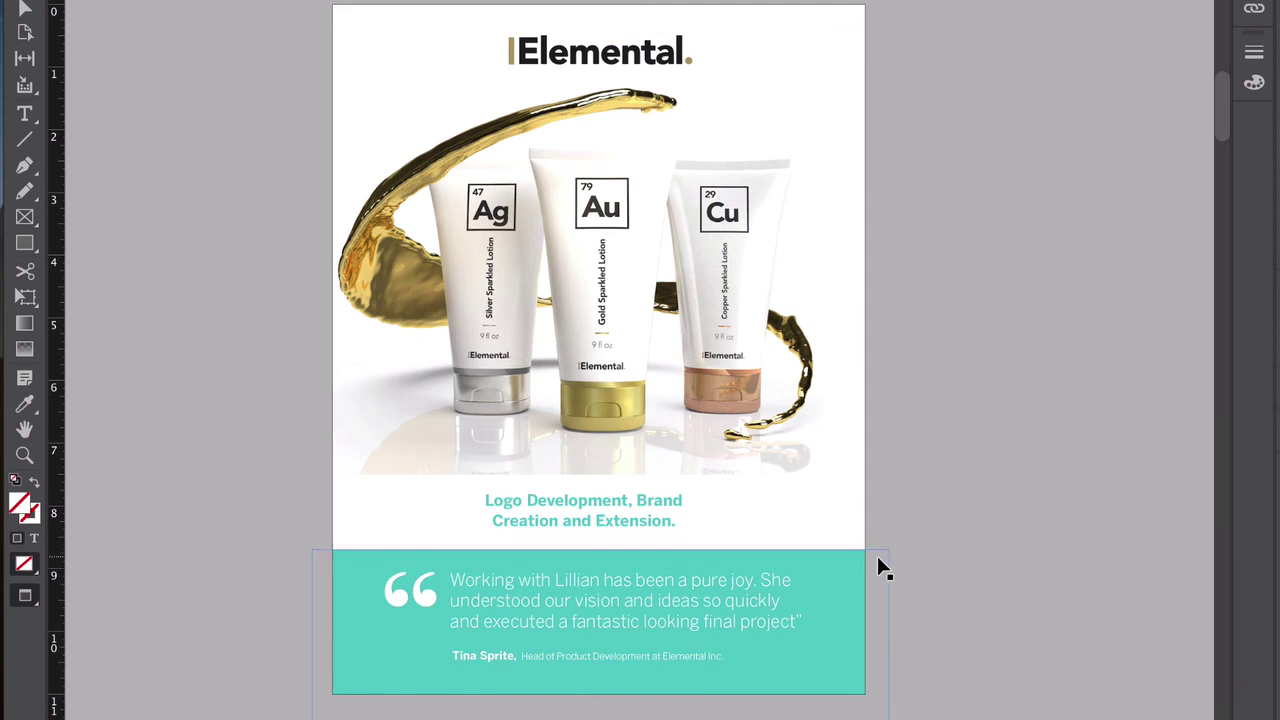
Review the headline page against the project page below it, and switch to Word to view the Project #1 description.
{"action": "scroll", "coordinate": [727, 440], "scroll_direction": "down", "scroll_amount": 2}
{"action": "scroll", "coordinate": [727, 440], "scroll_direction": "down", "scroll_amount": 1}
{"action": "scroll", "coordinate": [727, 450], "scroll_direction": "down", "scroll_amount": 4}
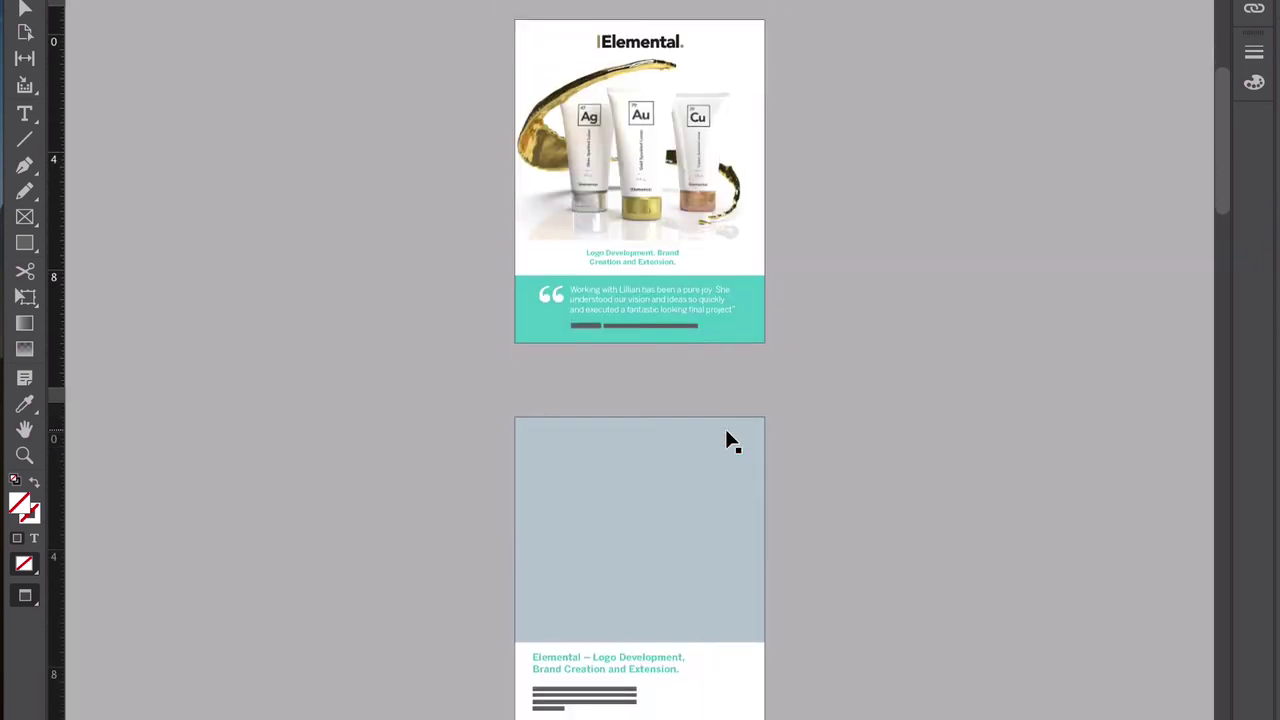
{"action": "scroll", "coordinate": [735, 470], "scroll_direction": "down", "scroll_amount": 2}
{"action": "scroll", "coordinate": [720, 557], "scroll_direction": "up", "scroll_amount": 2}
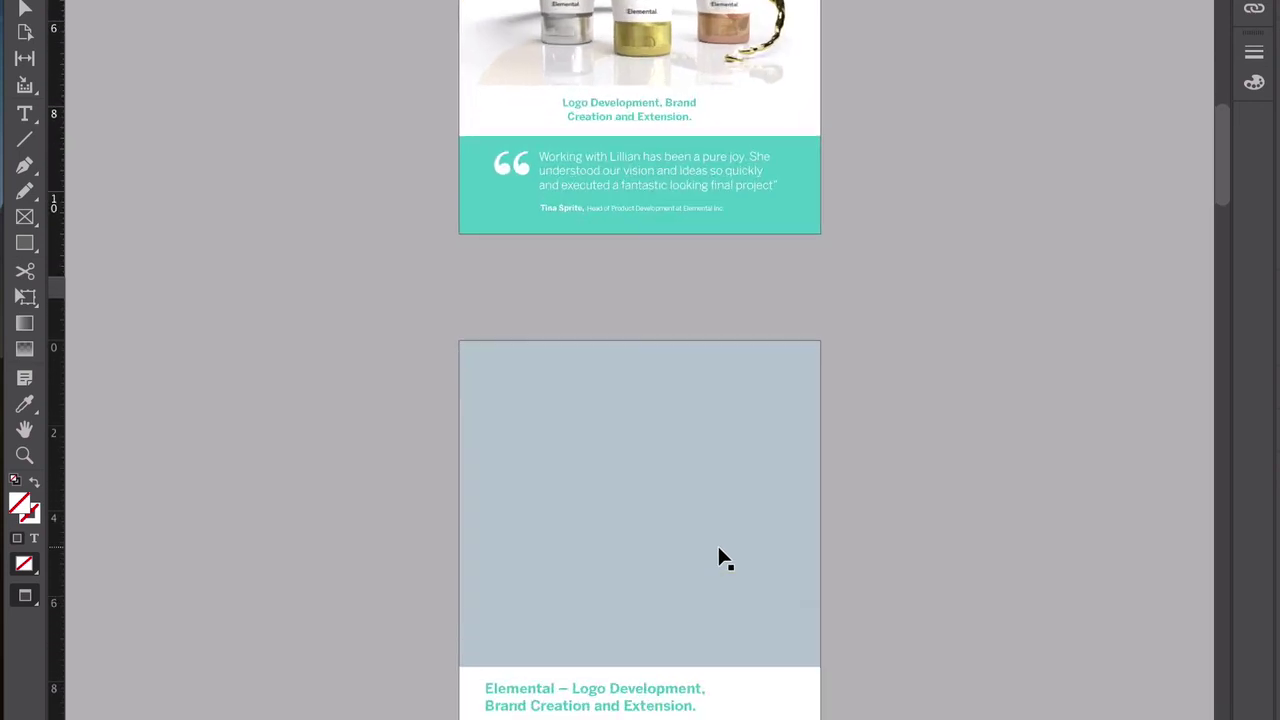
{"action": "scroll", "coordinate": [718, 557], "scroll_direction": "down", "scroll_amount": 4}
{"action": "scroll", "coordinate": [709, 543], "scroll_direction": "down", "scroll_amount": 2}
{"action": "key", "text": "super+Tab"}
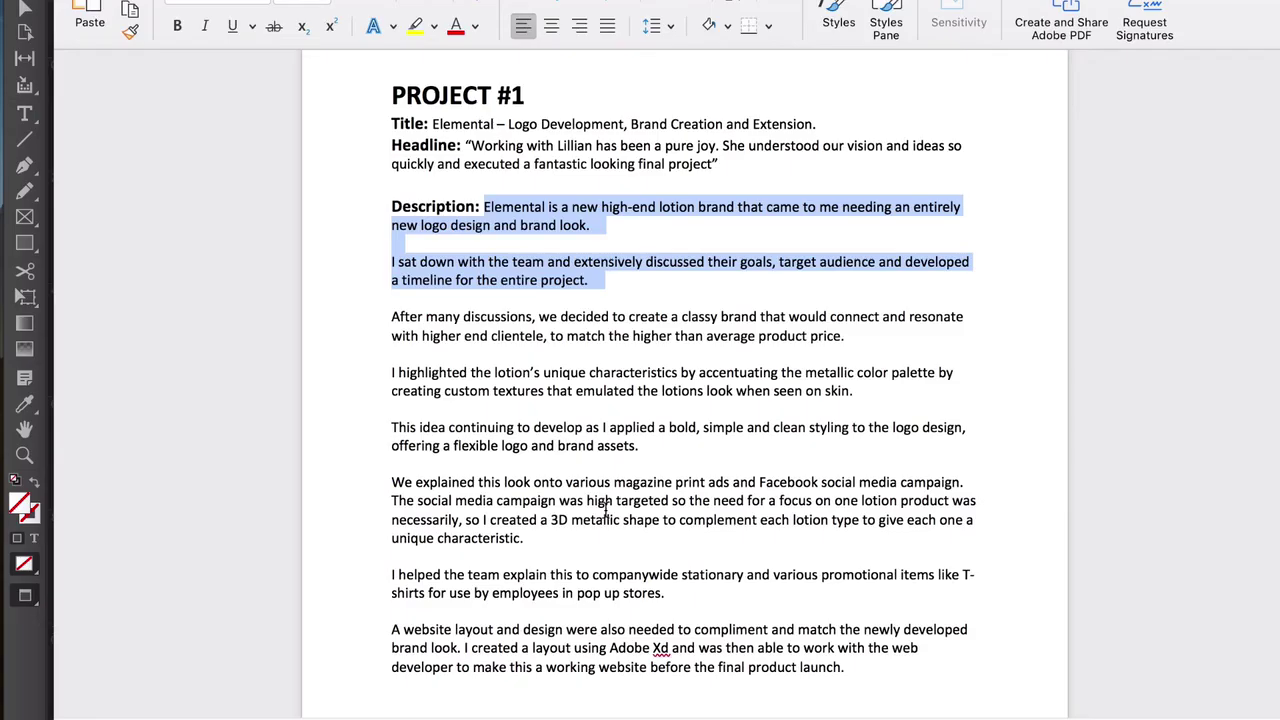